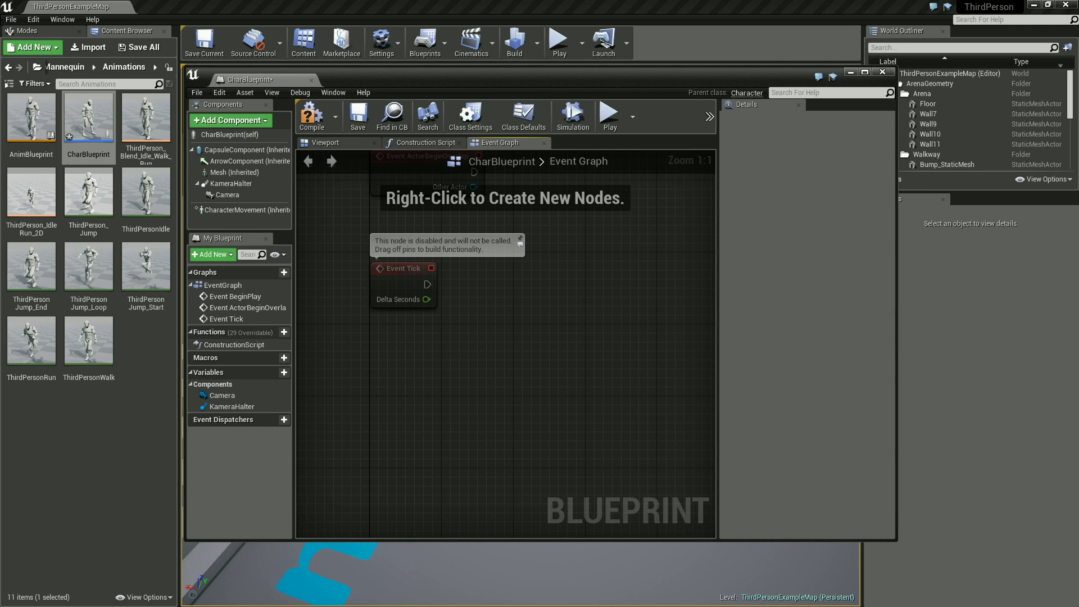
Show the CharBlueprint 3D viewport and orbit around the character and its camera.
left_click(326, 142)
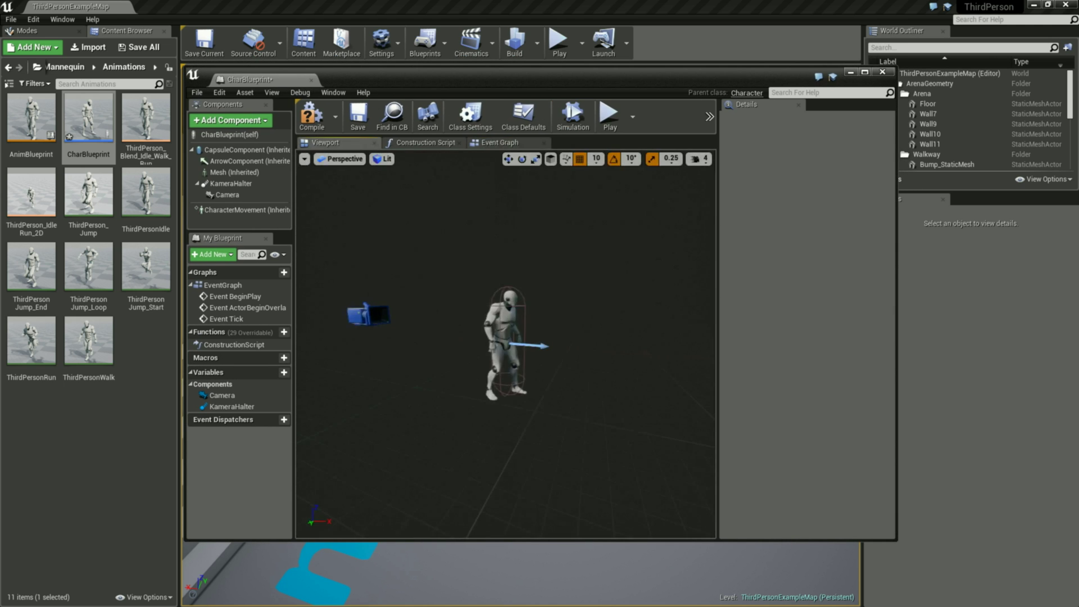
right_click_drag(505, 337, 450, 338)
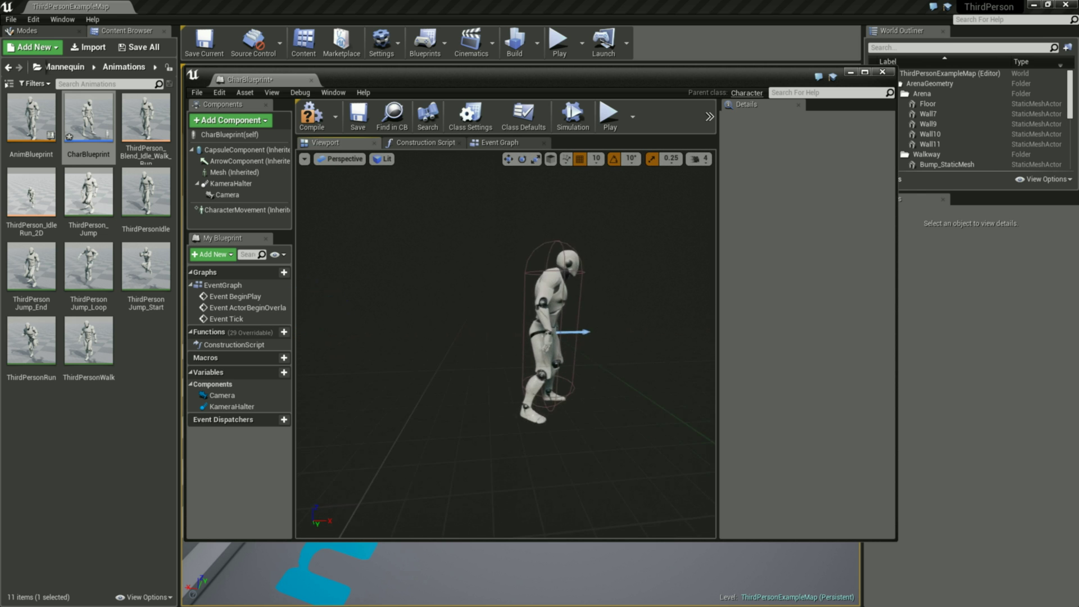
right_click_drag(506, 337, 500, 335)
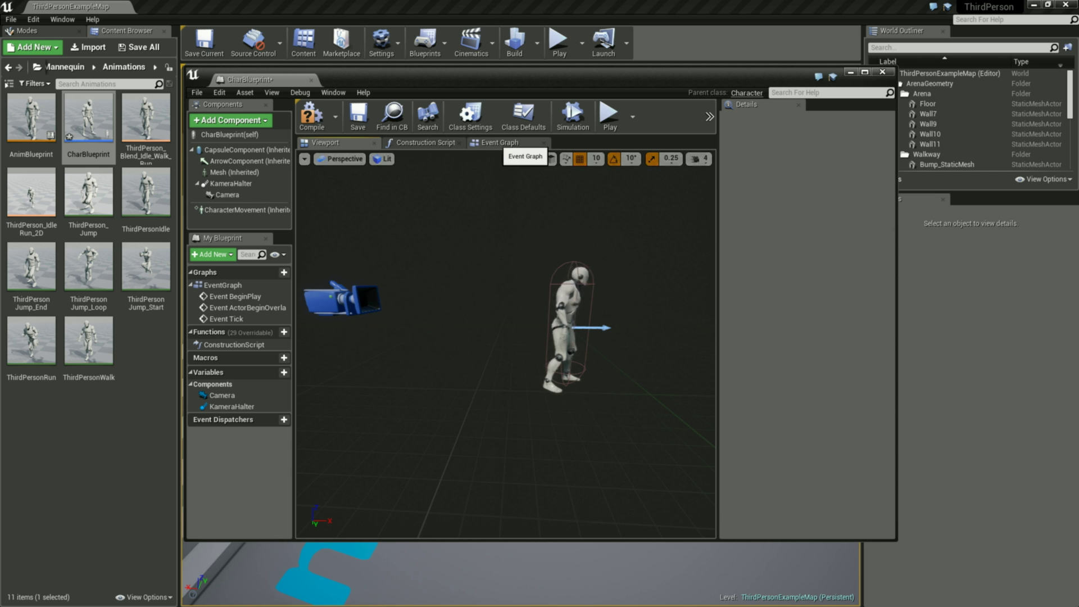
left_click(500, 143)
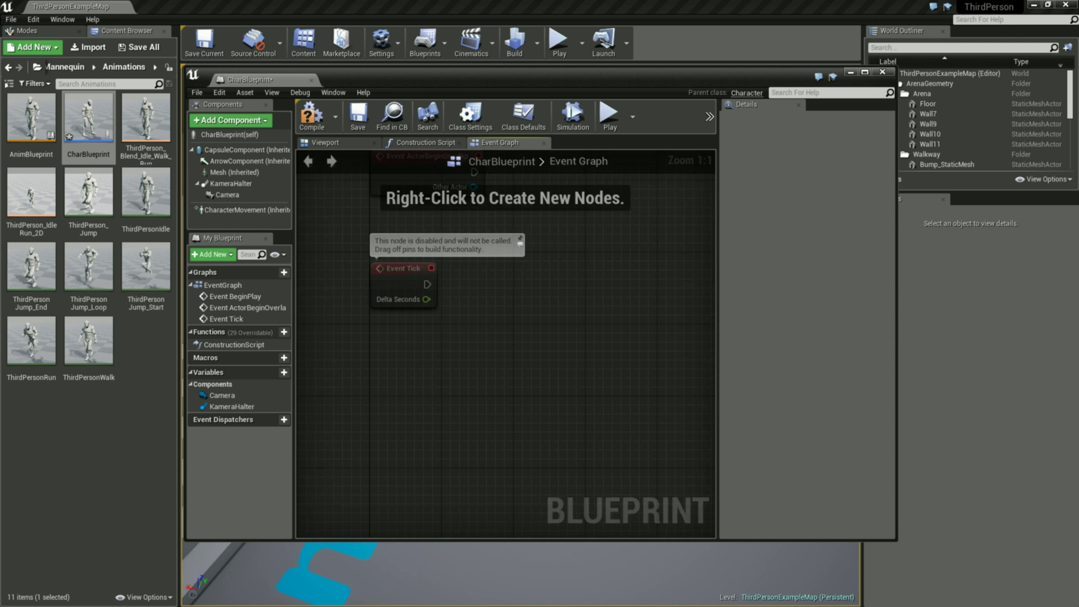
left_click(331, 143)
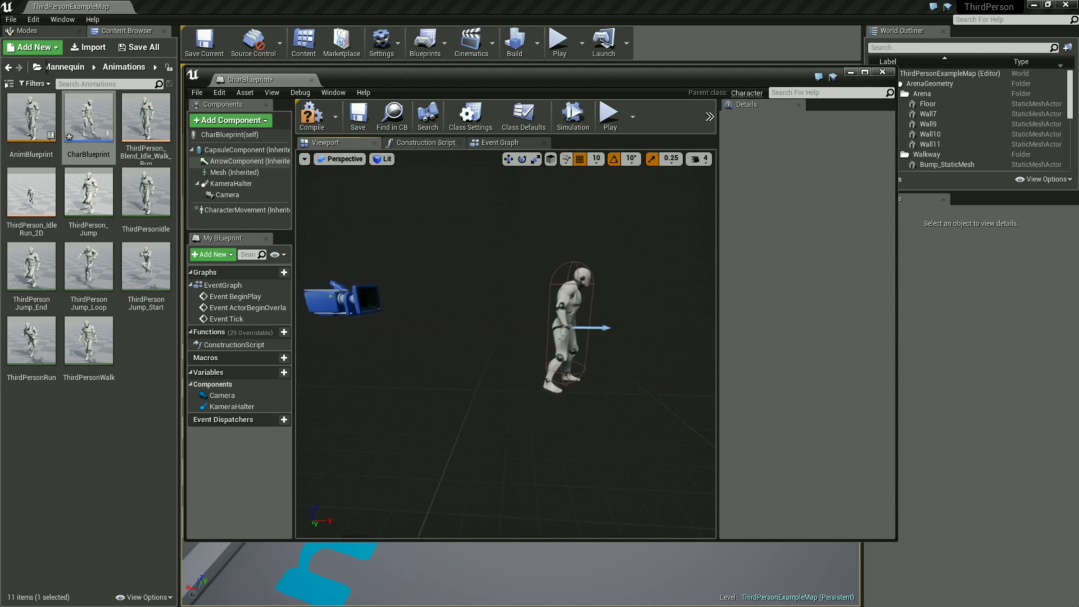
mouse_move(86, 121)
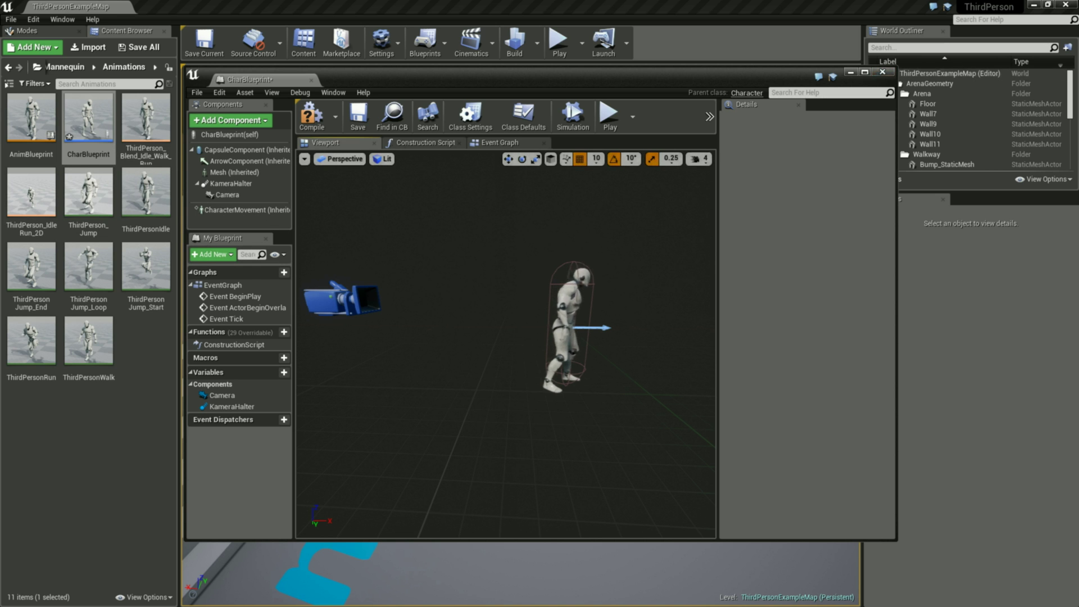
Review the BeginPlay, ActorBeginOverlap and Tick events maximized, then float the editor window.
left_click(865, 72)
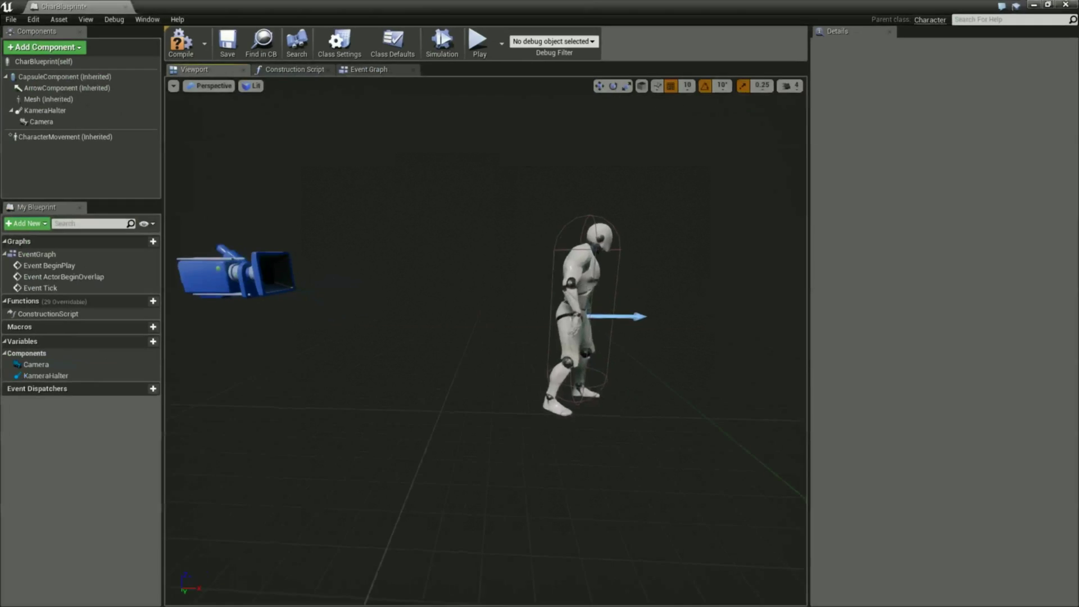
left_click(369, 69)
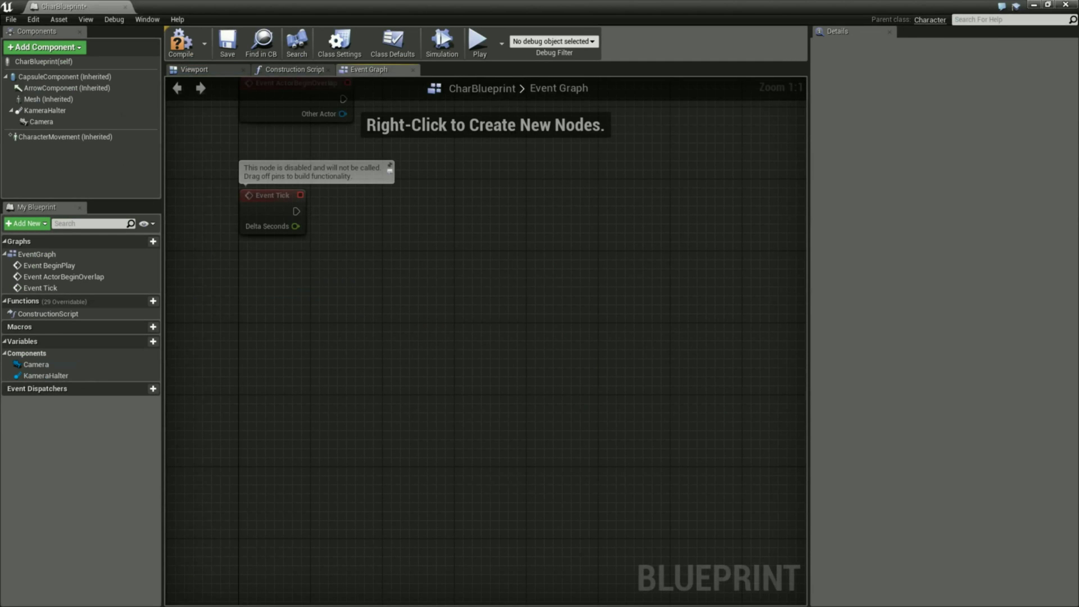
mouse_move(494, 202)
right_mouse_down()
mouse_move(451, 376)
mouse_move(444, 371)
right_mouse_up()
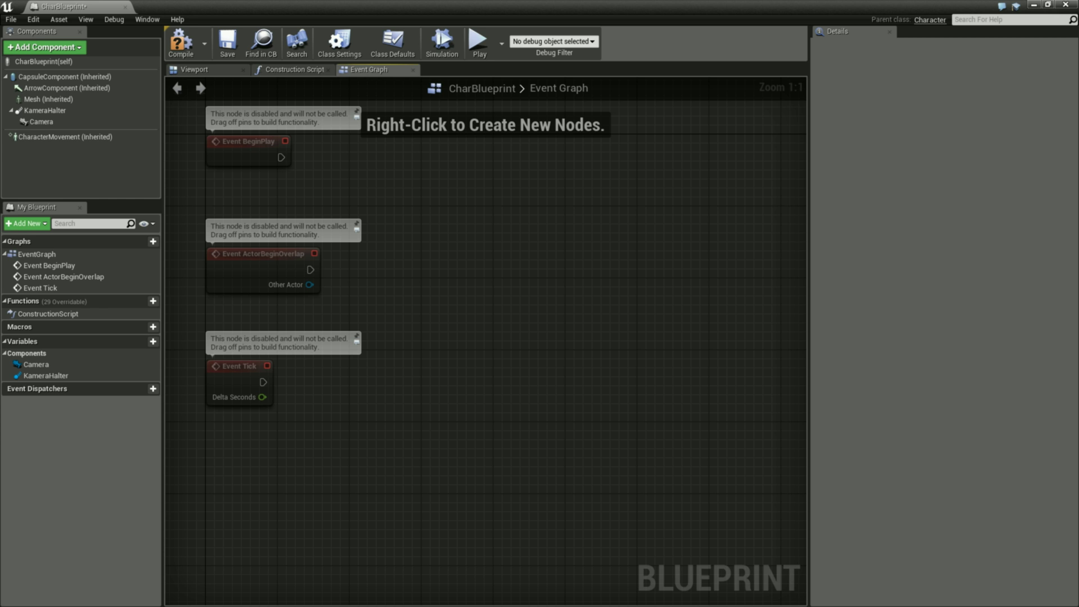
mouse_move(352, 481)
right_mouse_down()
mouse_move(332, 495)
mouse_move(323, 481)
right_mouse_up()
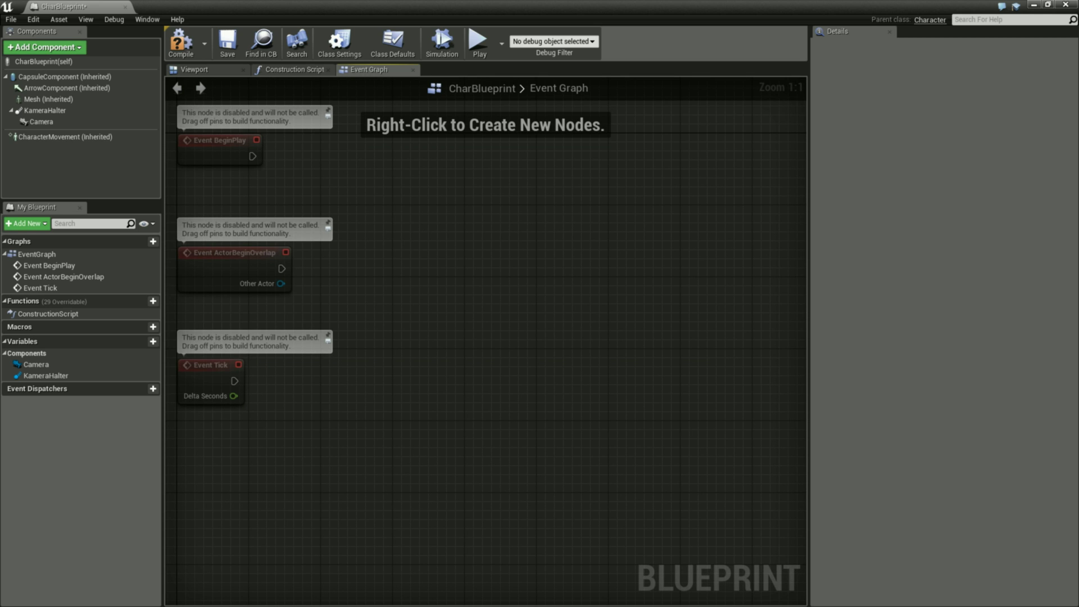
right_click_drag(382, 470, 433, 273)
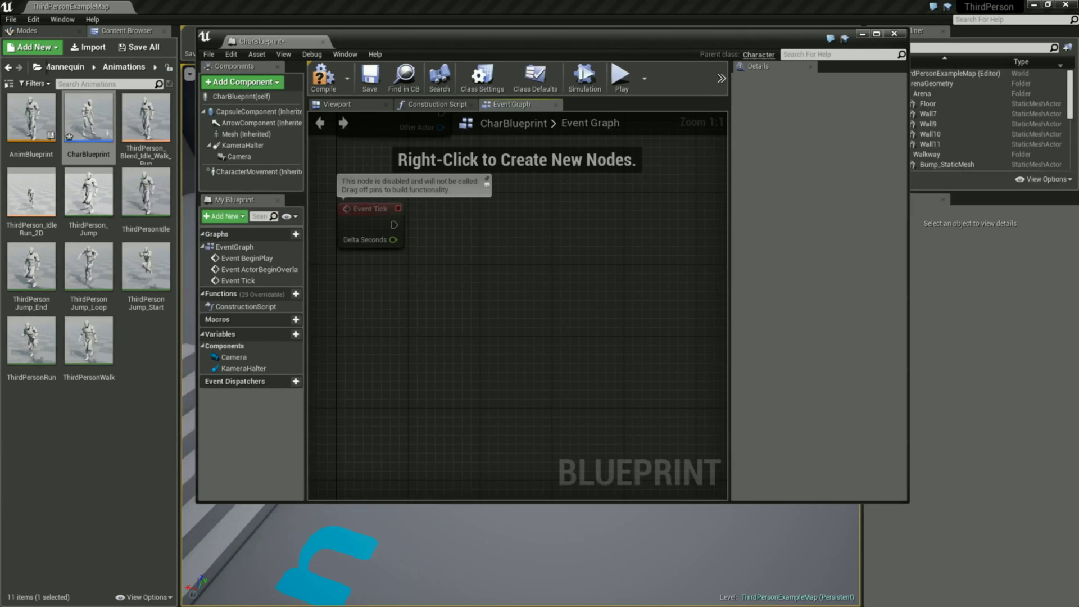
left_click_drag(539, 5, 540, 59)
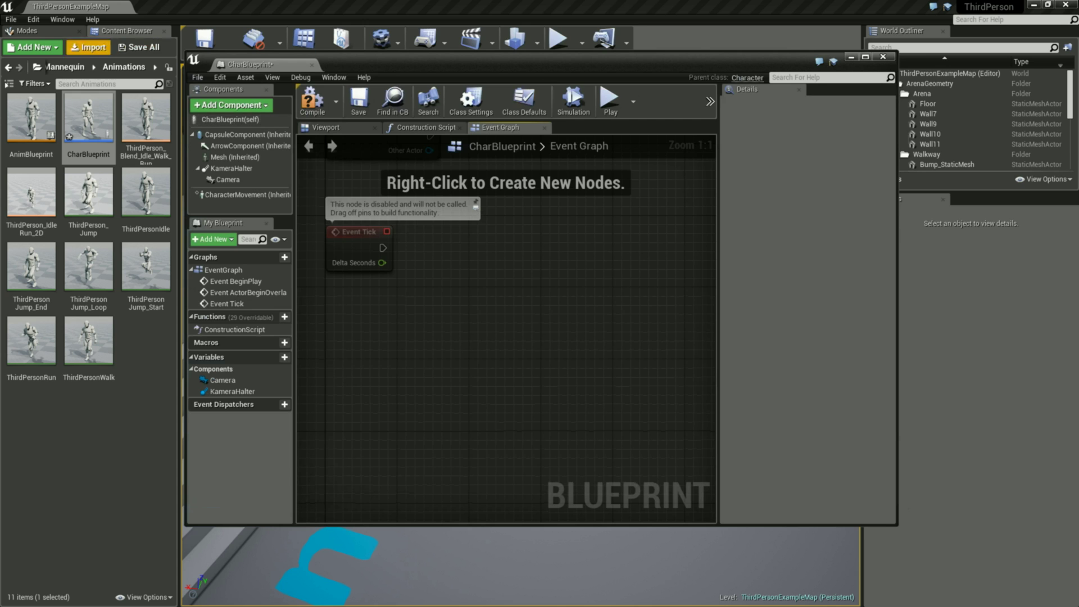
Open Project Settings from the main editor's Edit menu.
left_click(33, 19)
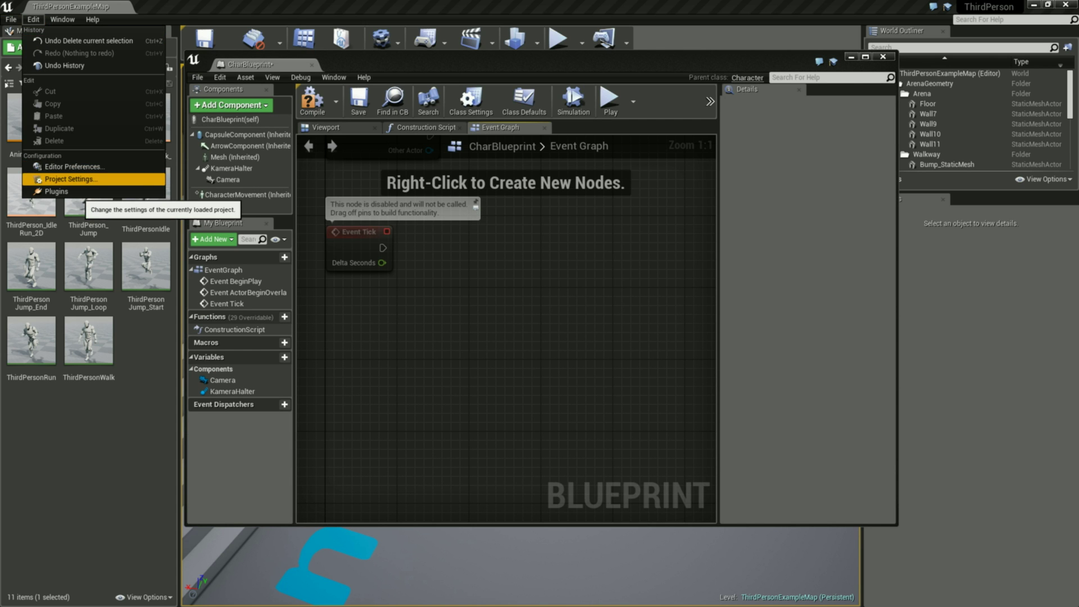
left_click(85, 179)
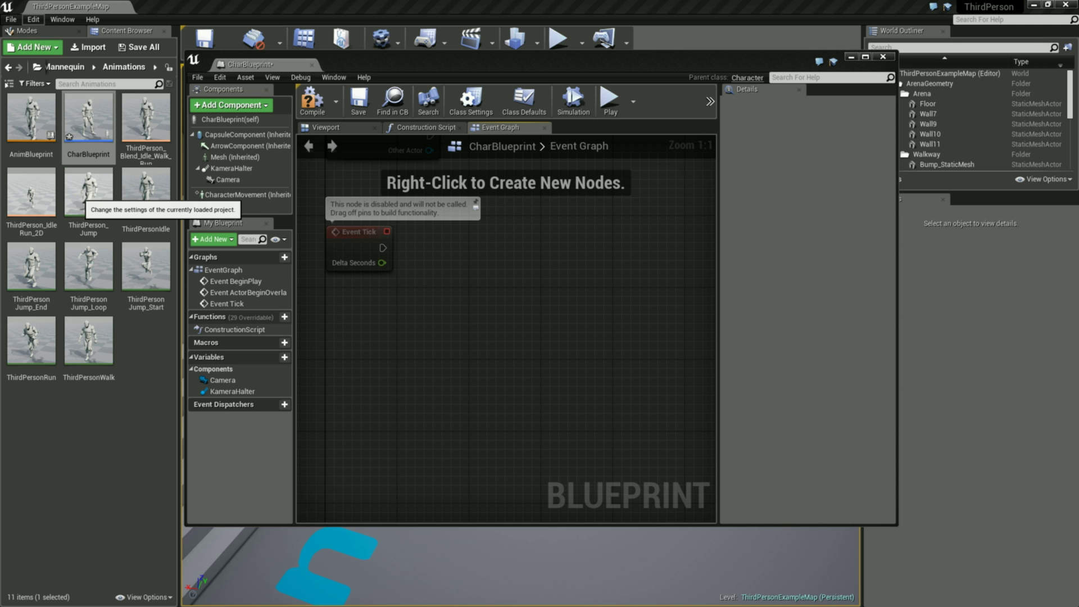
In the Input settings, expand and collapse the Jump action mapping's key bindings.
scroll(263, 293, "down", 1)
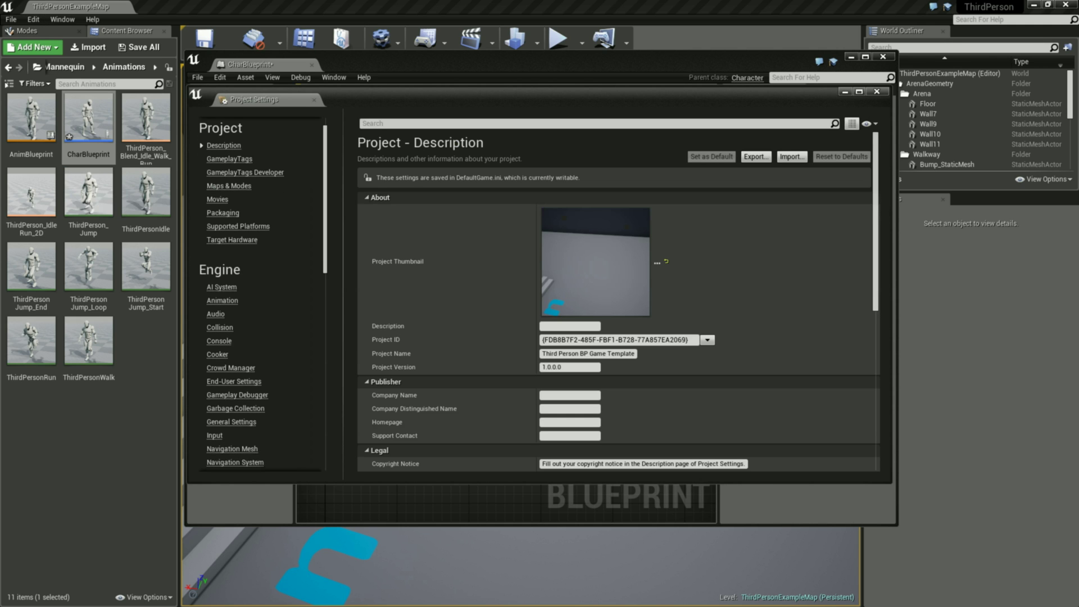
left_click(214, 435)
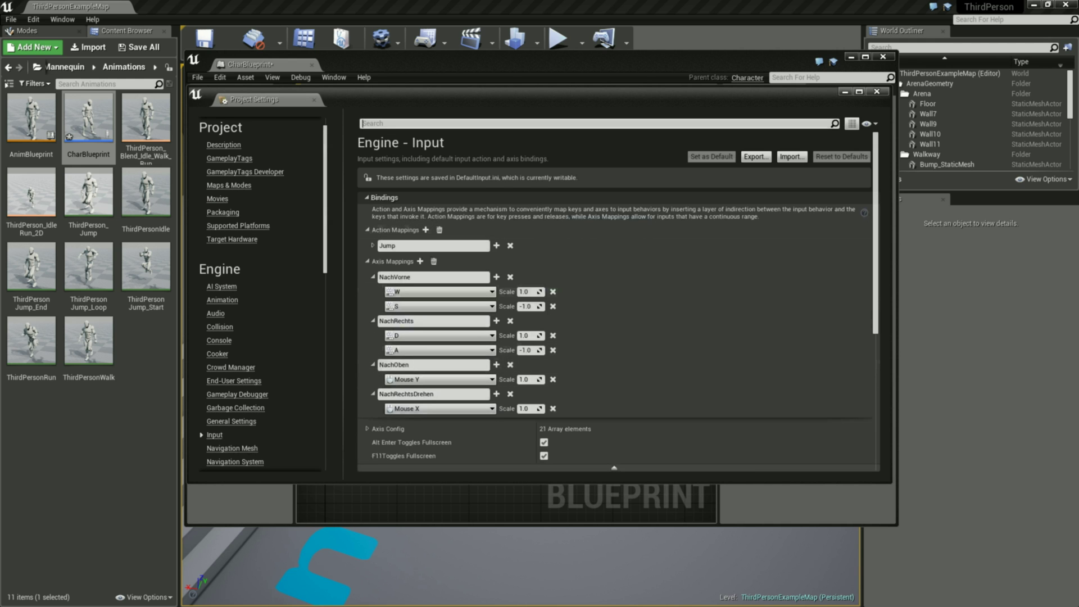
scroll(264, 294, "up", 1)
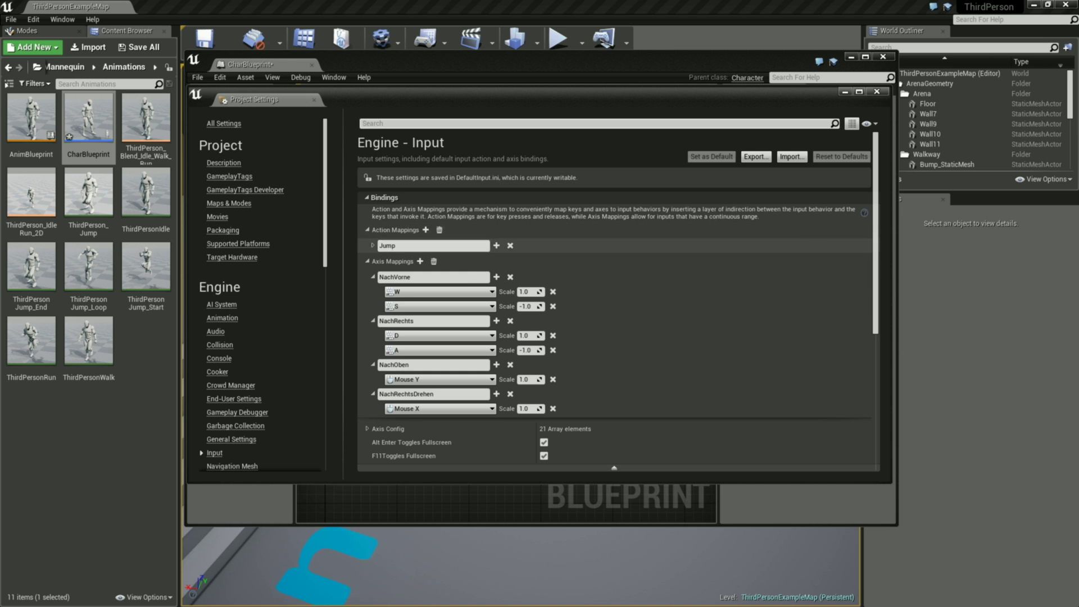
left_click(372, 246)
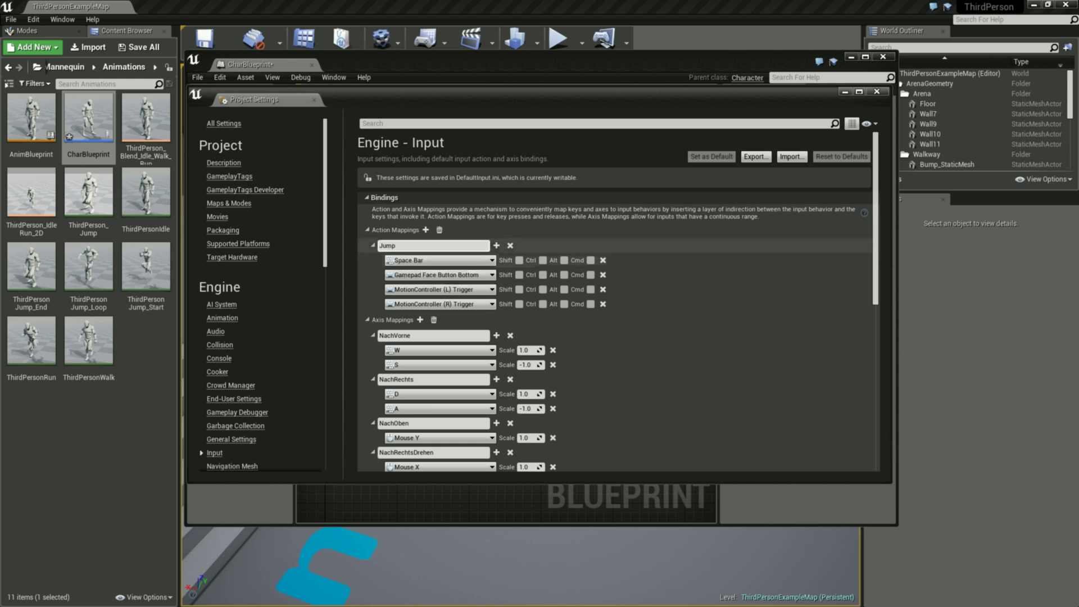
left_click(372, 245)
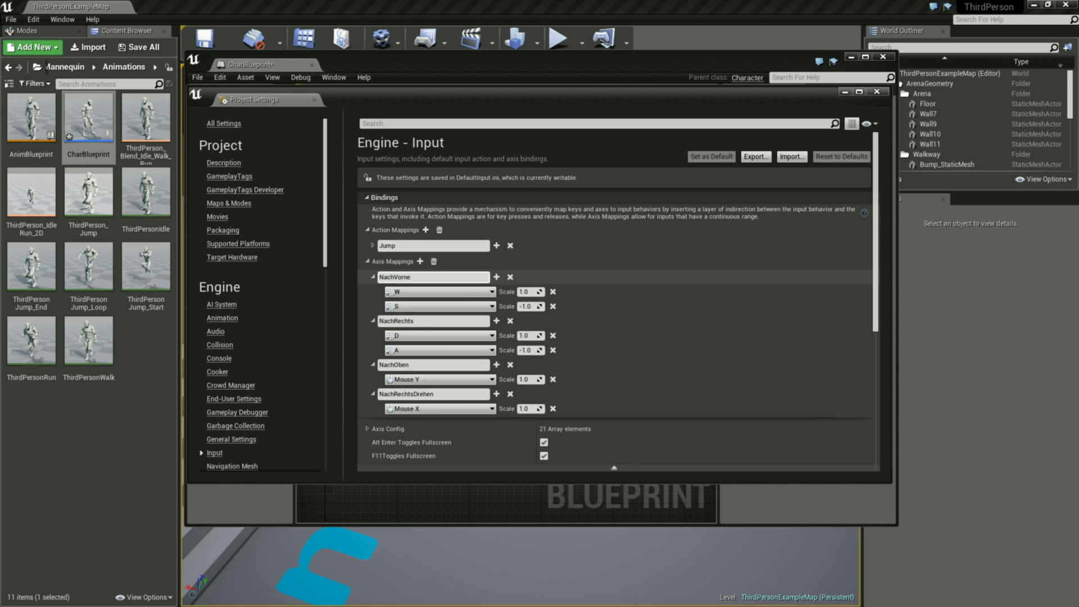
Check the NachVorne and NachOben axis mappings, then close Project Settings.
left_click(405, 277)
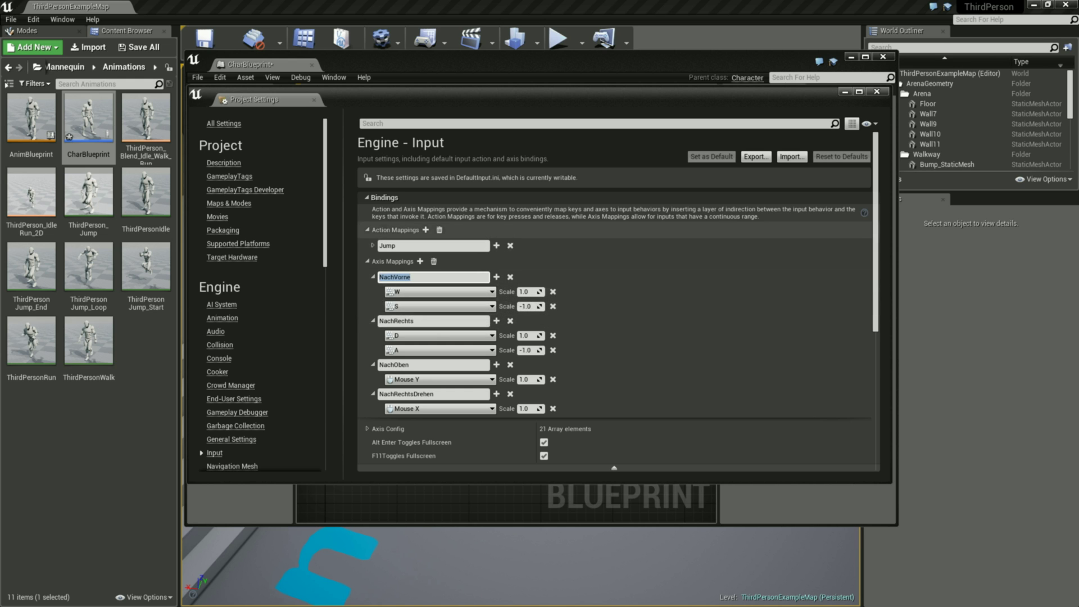
left_click(404, 364)
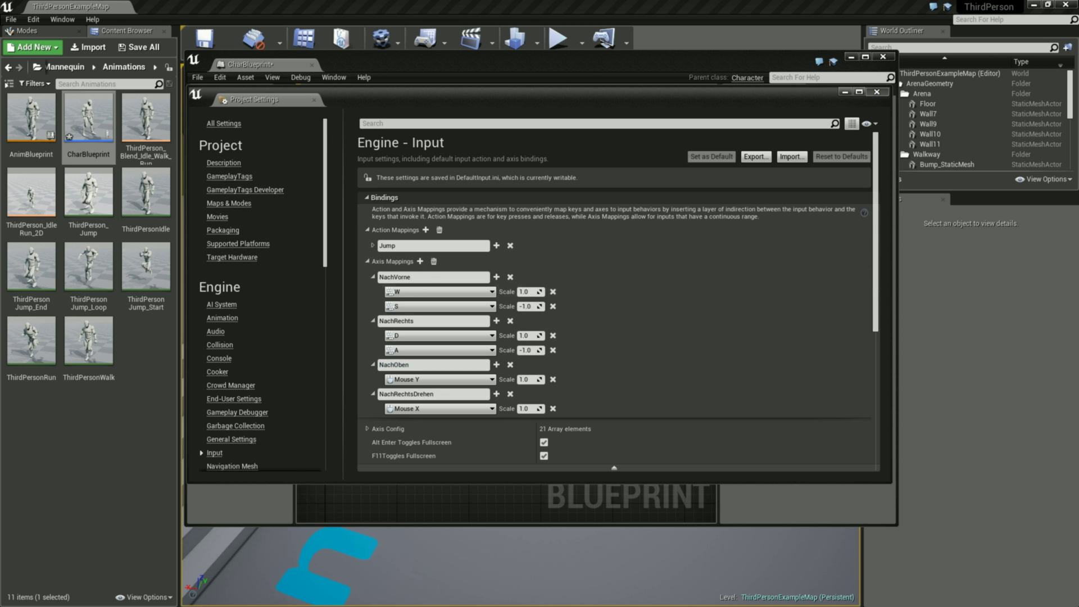
left_click(876, 91)
Maximize the editor and search the Event Graph's action list for 'Input'.
left_click(865, 56)
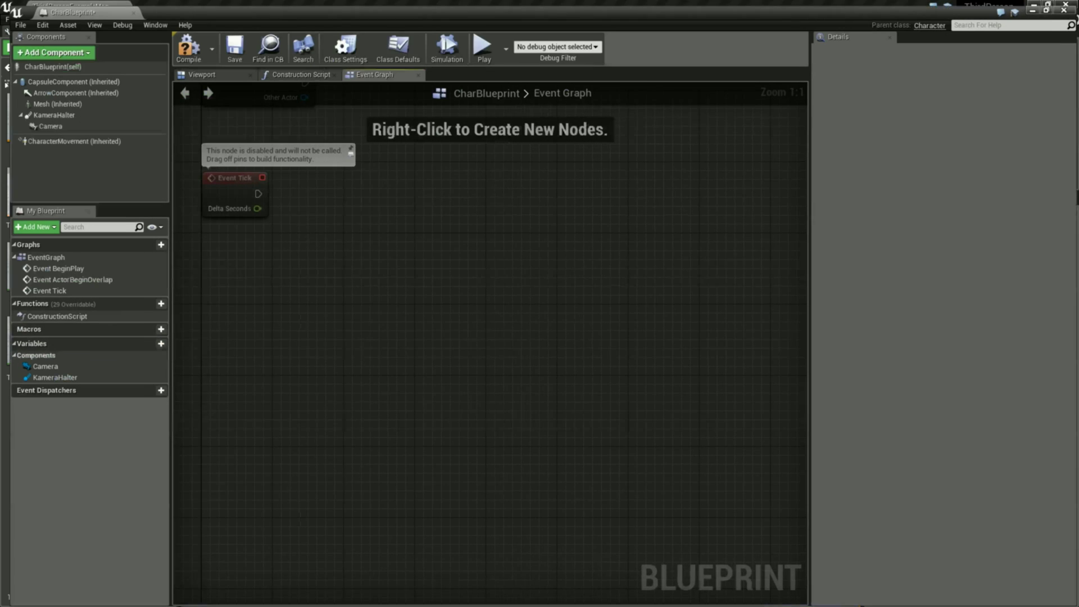
mouse_move(447, 283)
right_mouse_down()
mouse_move(455, 292)
mouse_move(462, 265)
right_mouse_up()
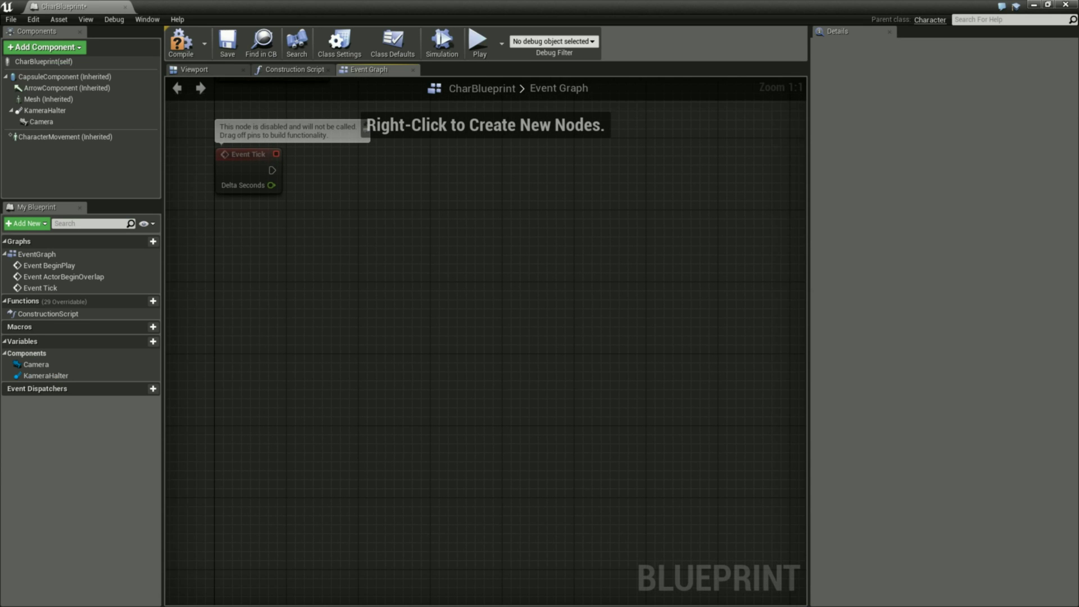
right_click(232, 227)
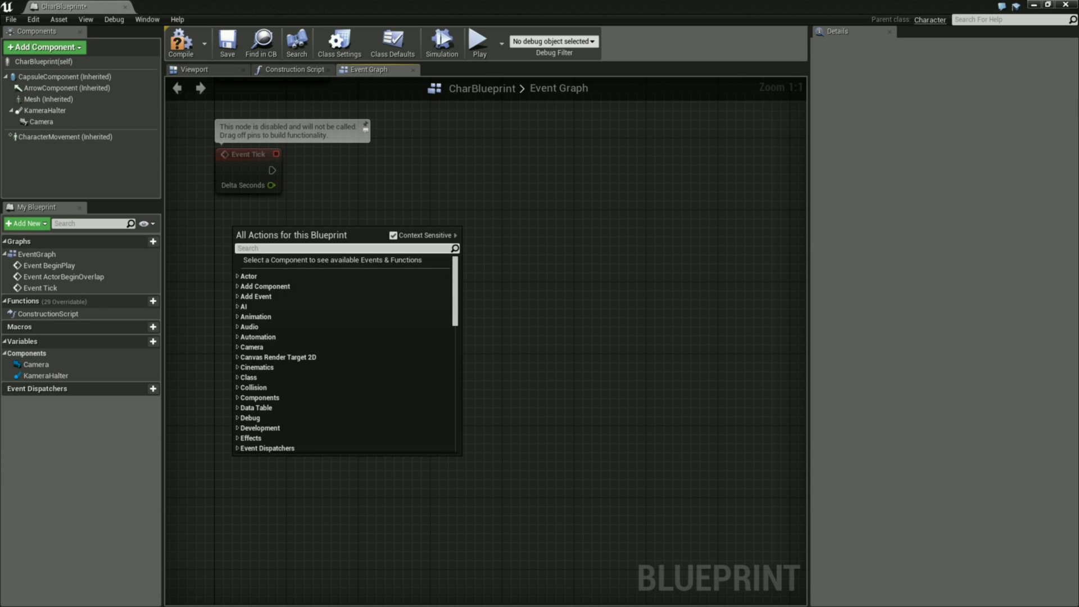
type("Input")
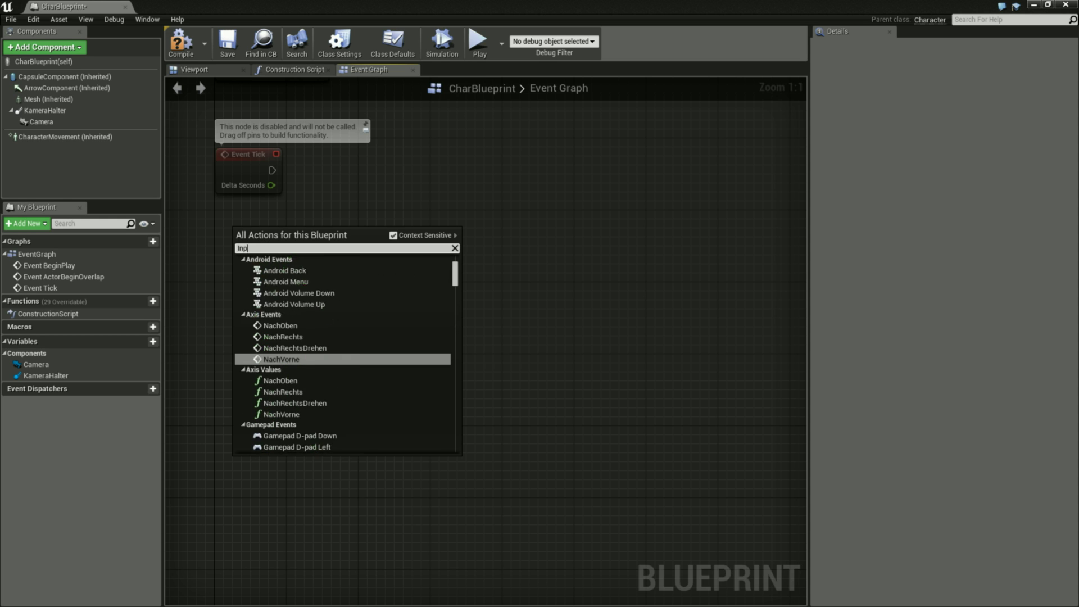
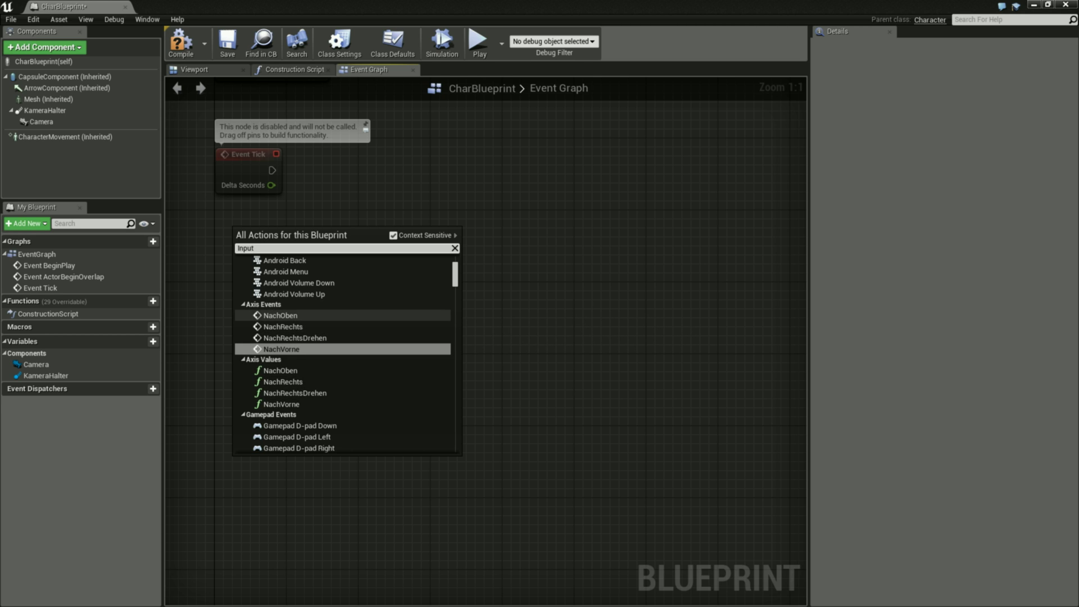
Place the InputAxis NachVorne event node from Input > Axis Events beside Event Tick.
left_click(281, 349)
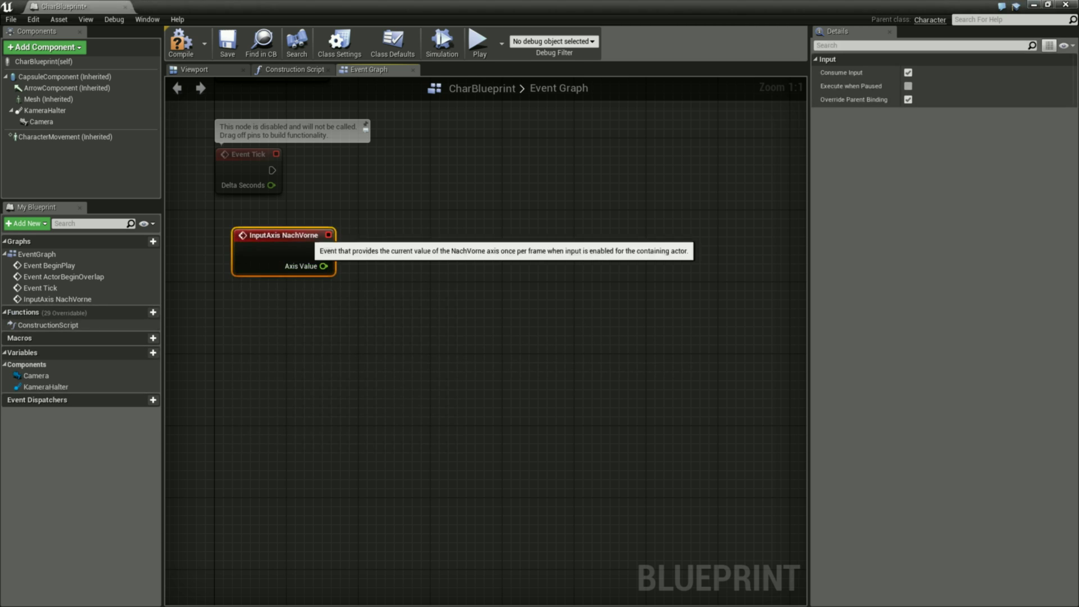
left_click_drag(303, 234, 294, 235)
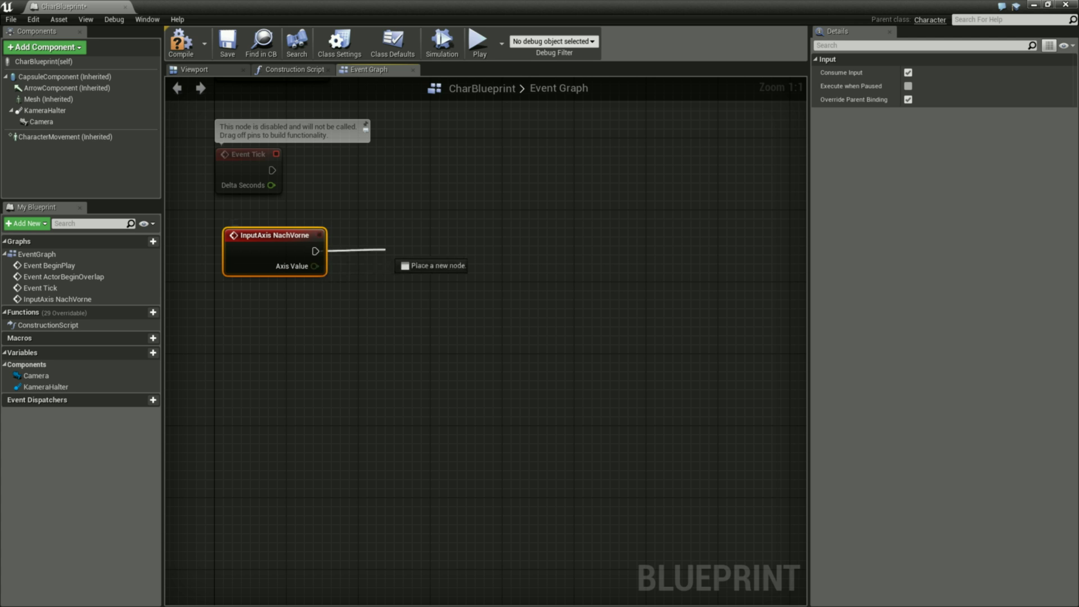
Wire a new Add Movement Input node from InputAxis NachVorne's exec pin and tidy the layout.
left_click_drag(315, 251, 386, 249)
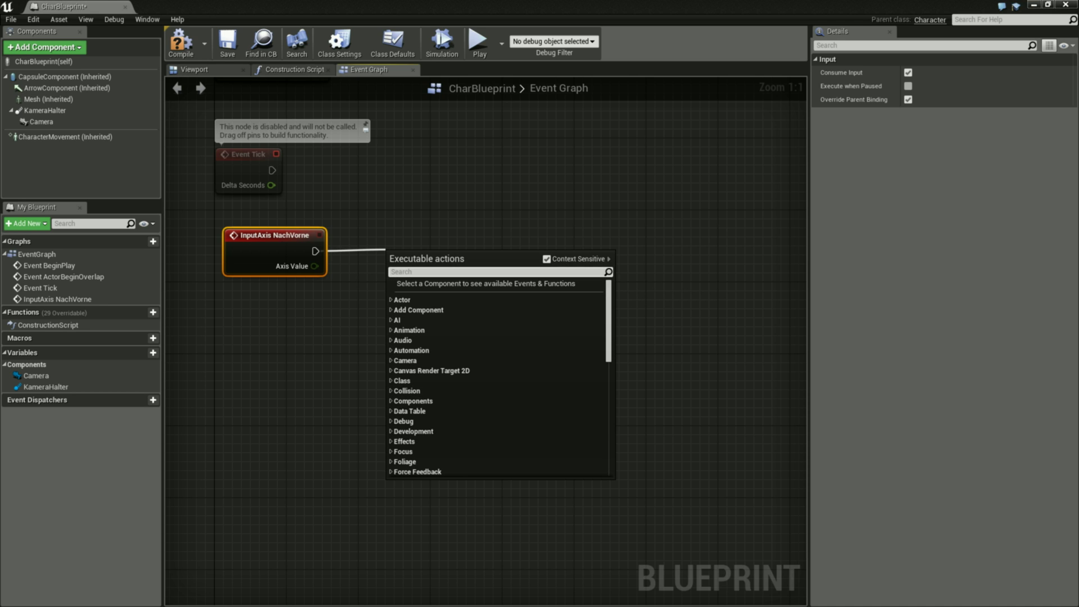
type("Add")
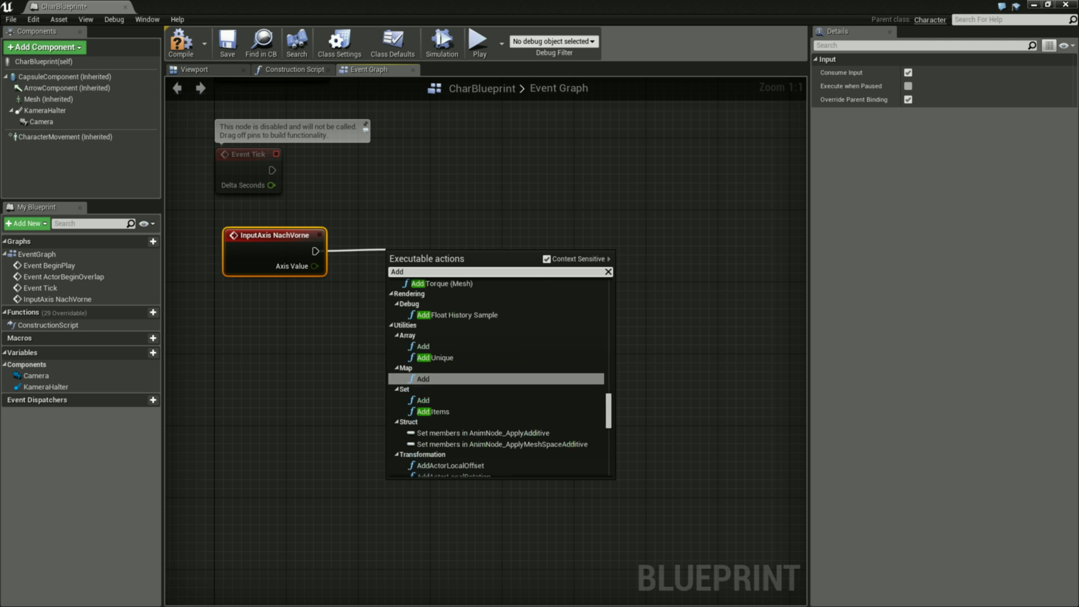
type(" Move")
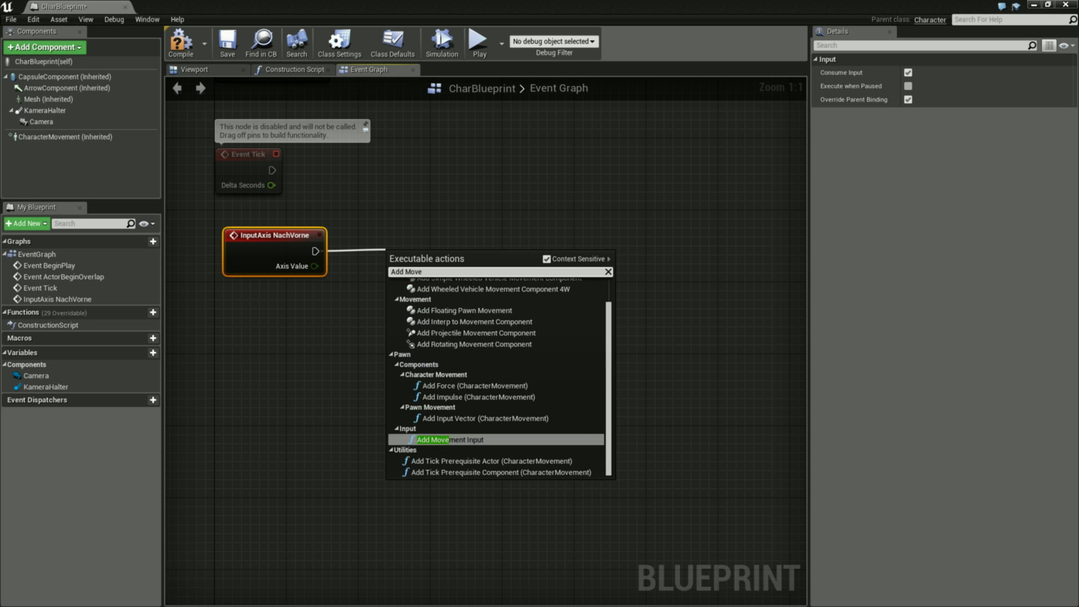
left_click(444, 440)
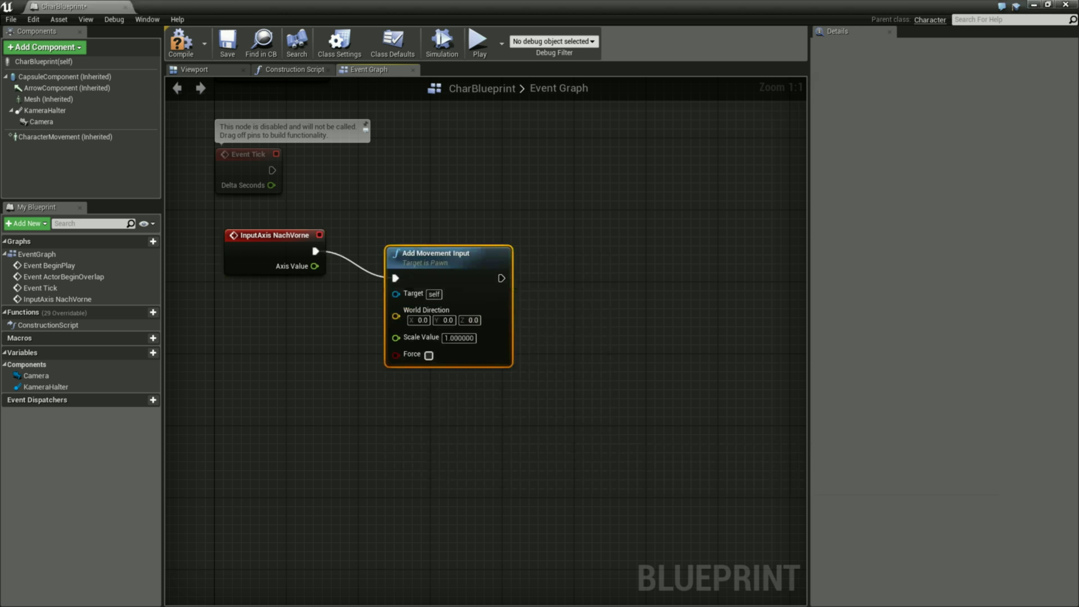
left_click_drag(469, 259, 551, 231)
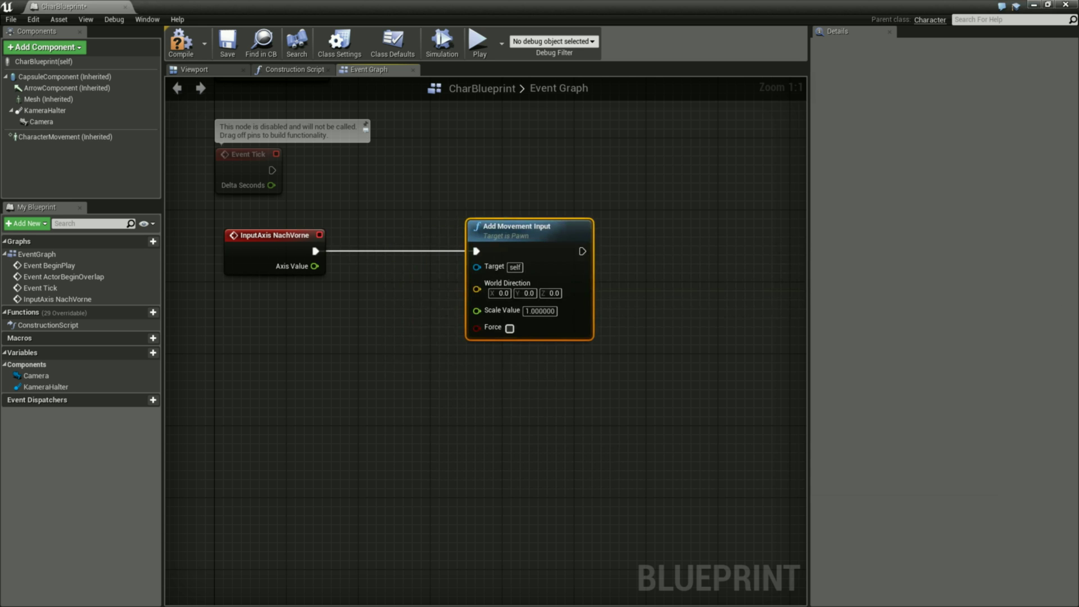
right_click_drag(414, 390, 487, 361)
left_click_drag(348, 207, 375, 180)
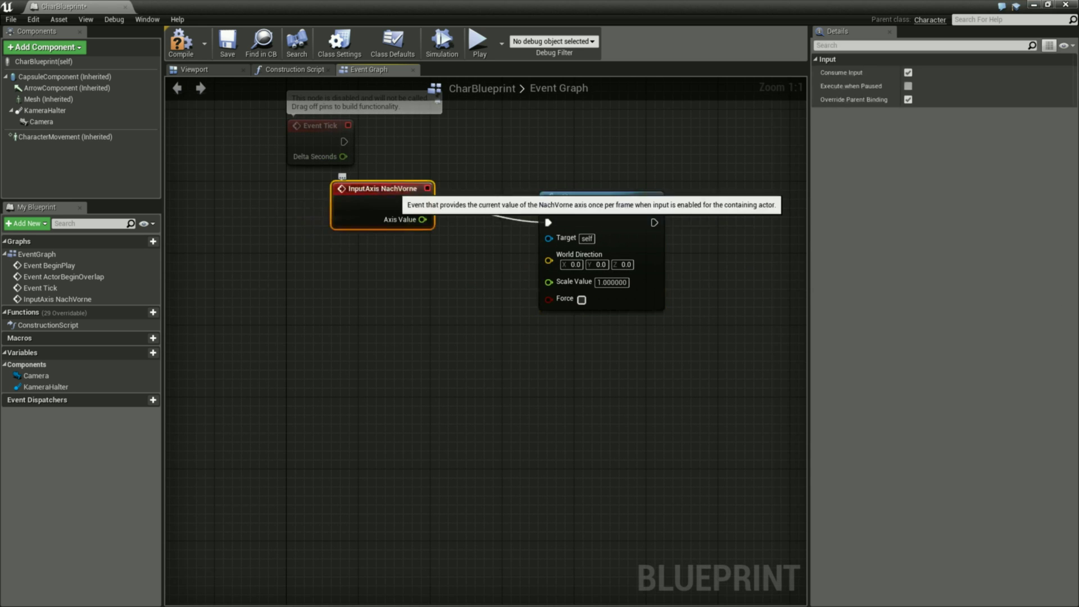
right_click_drag(439, 308, 483, 317)
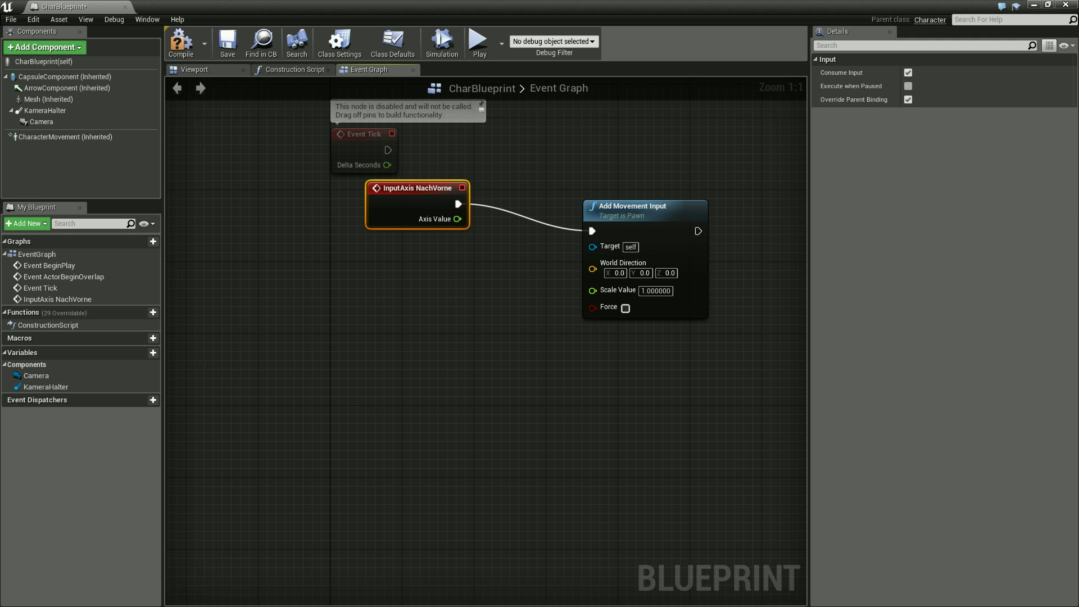
left_click(194, 70)
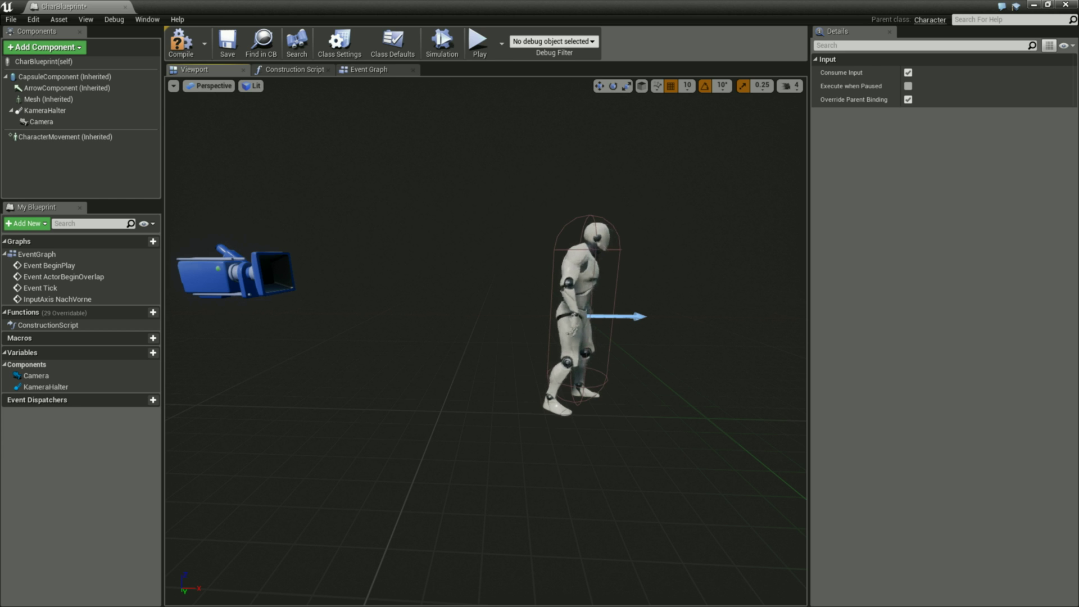
left_click(369, 69)
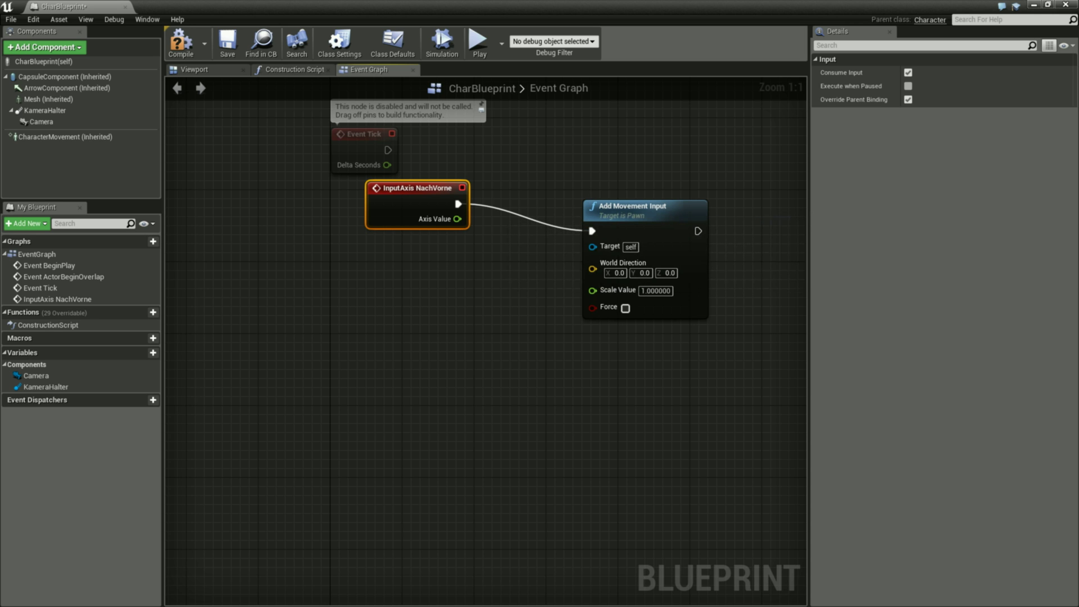
Connect InputAxis NachVorne's Axis Value pin to Add Movement Input's Scale Value.
right_click_drag(440, 356, 460, 361)
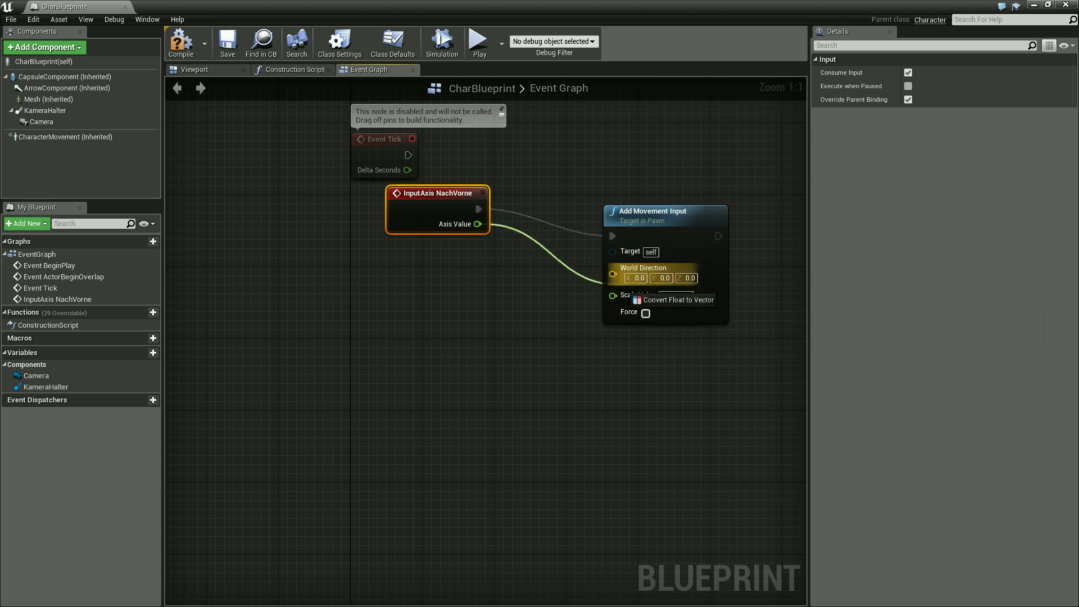
left_click_drag(477, 224, 612, 294)
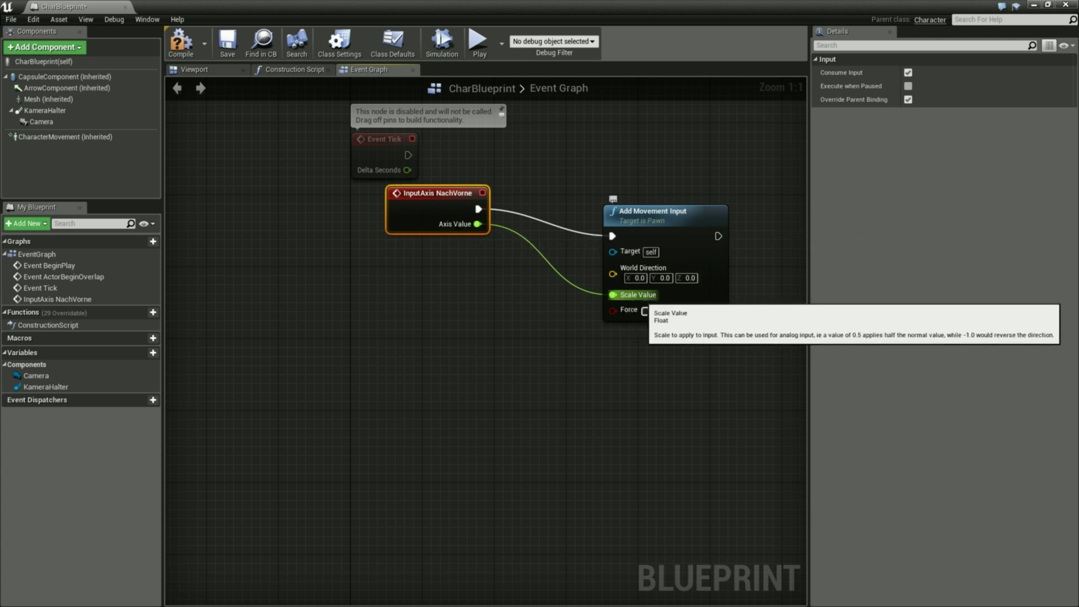
right_click_drag(406, 352, 520, 330)
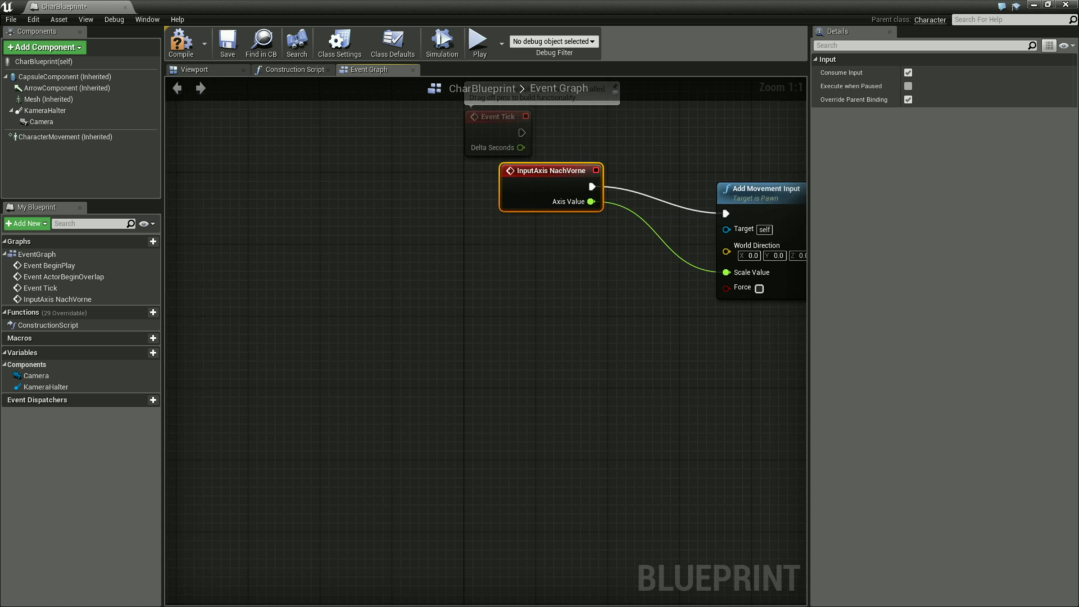
right_click_drag(508, 306, 567, 326)
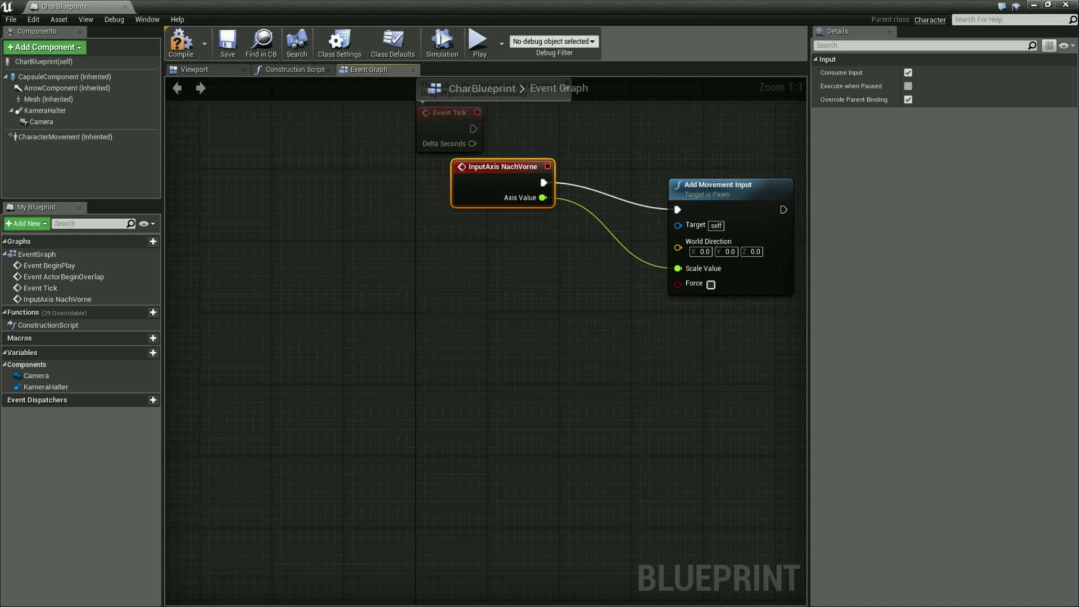
Add an unconnected Get Control Rotation node and place it left of the NachVorne event.
right_click(429, 293)
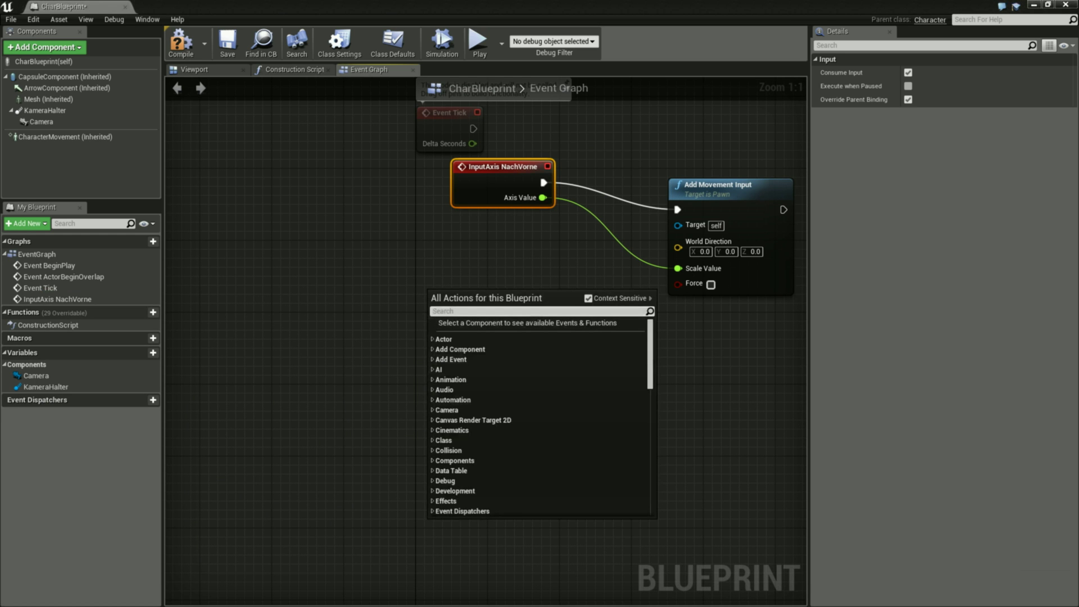
type("Get Con")
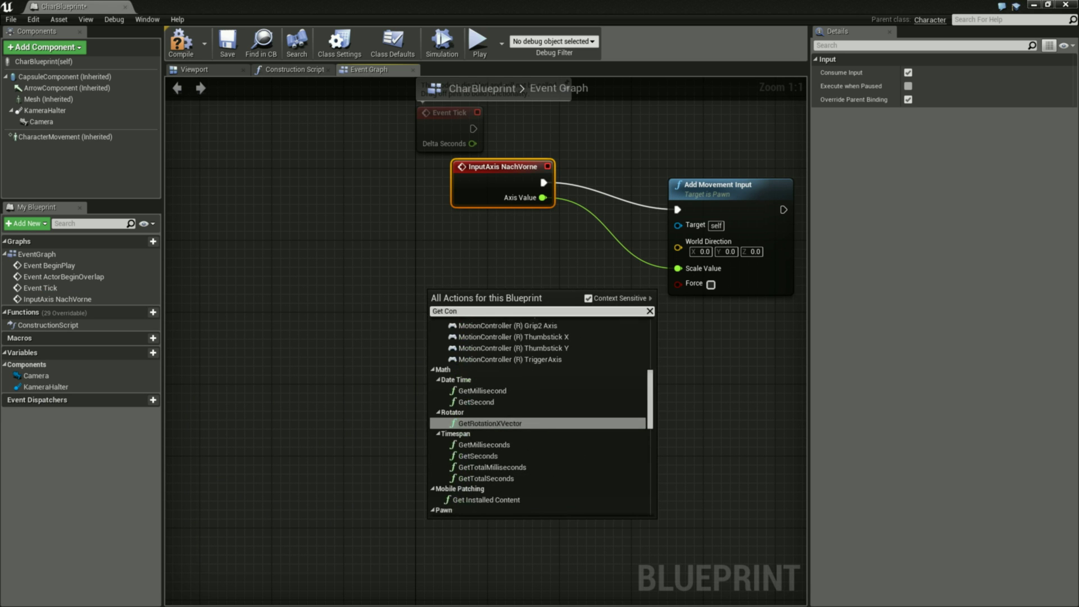
type("troller T")
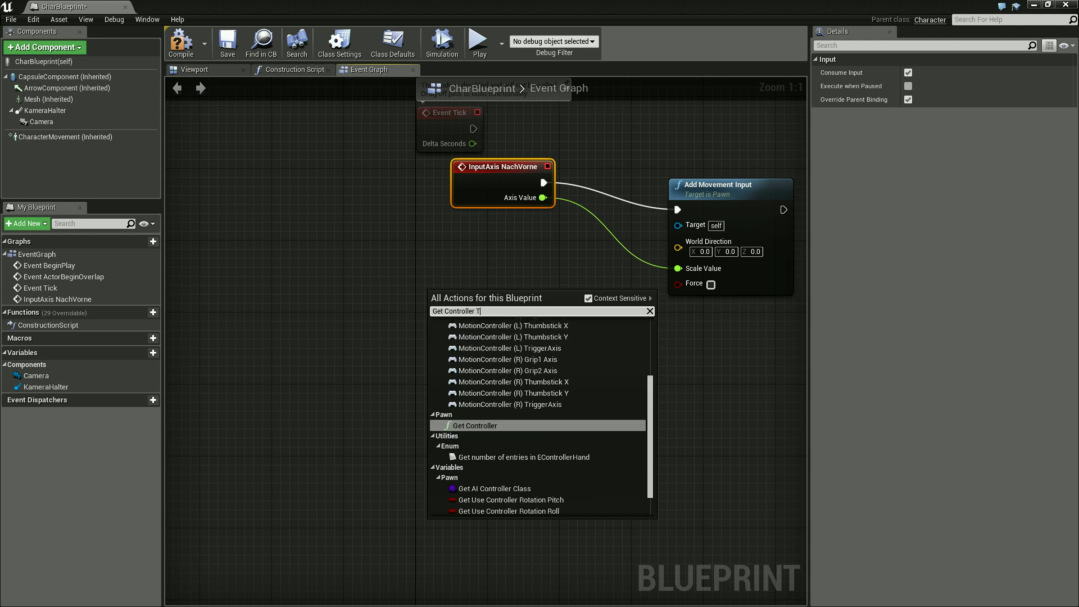
type(" Rot")
key("BackSpace")
key("BackSpace")
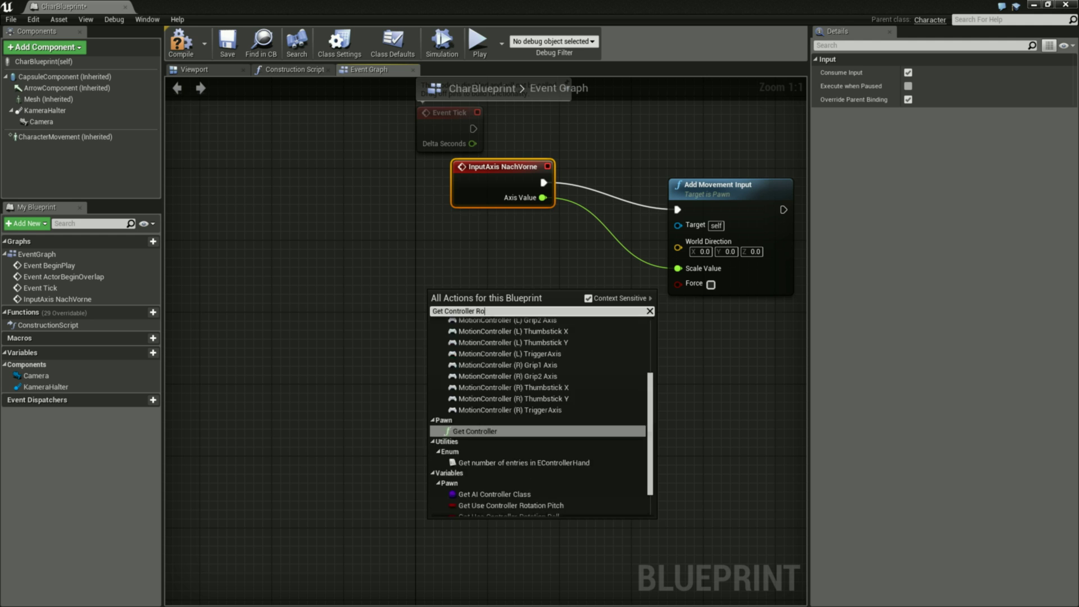
key("Up")
key("Up")
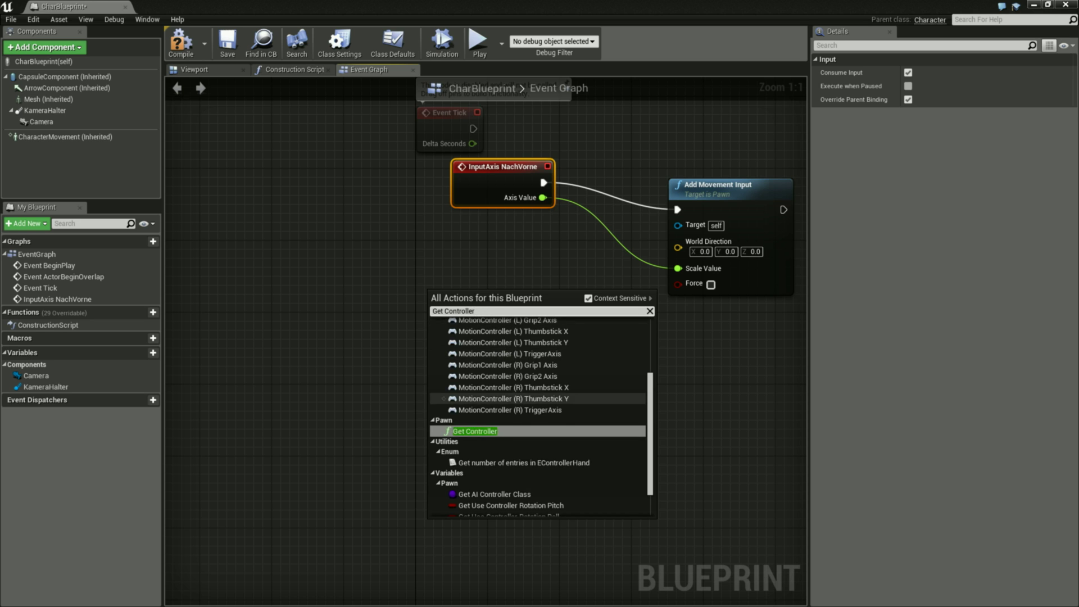
key("Up")
key("Up")
key("Up")
key("Up")
key("Up")
key("Up")
key("Up")
key("Up")
key("Up")
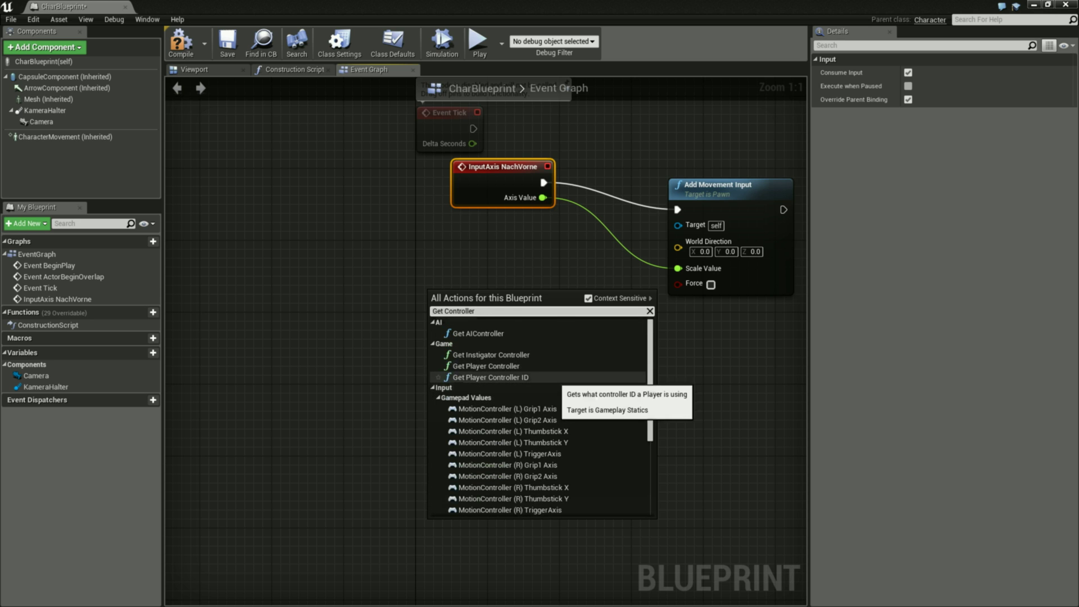
key("BackSpace")
key("BackSpace")
key("BackSpace")
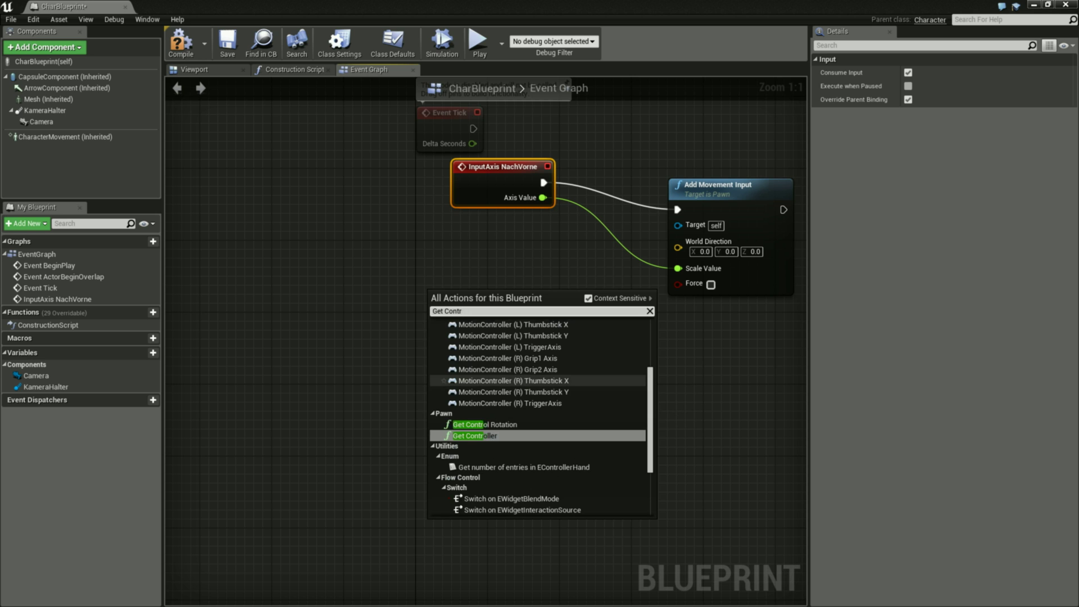
key("Up")
key("Return")
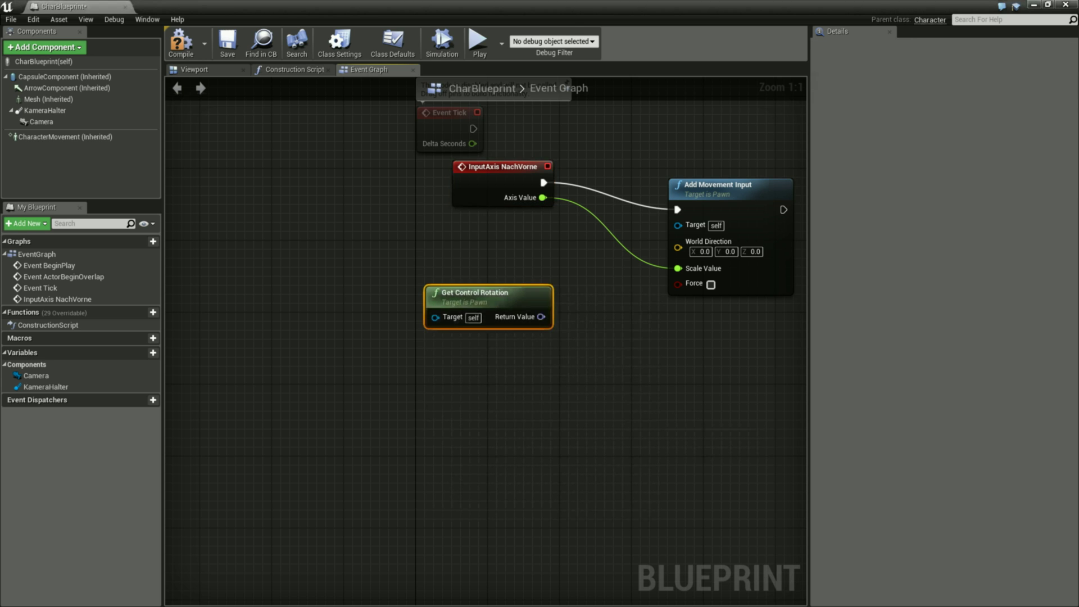
left_click_drag(390, 271, 211, 253)
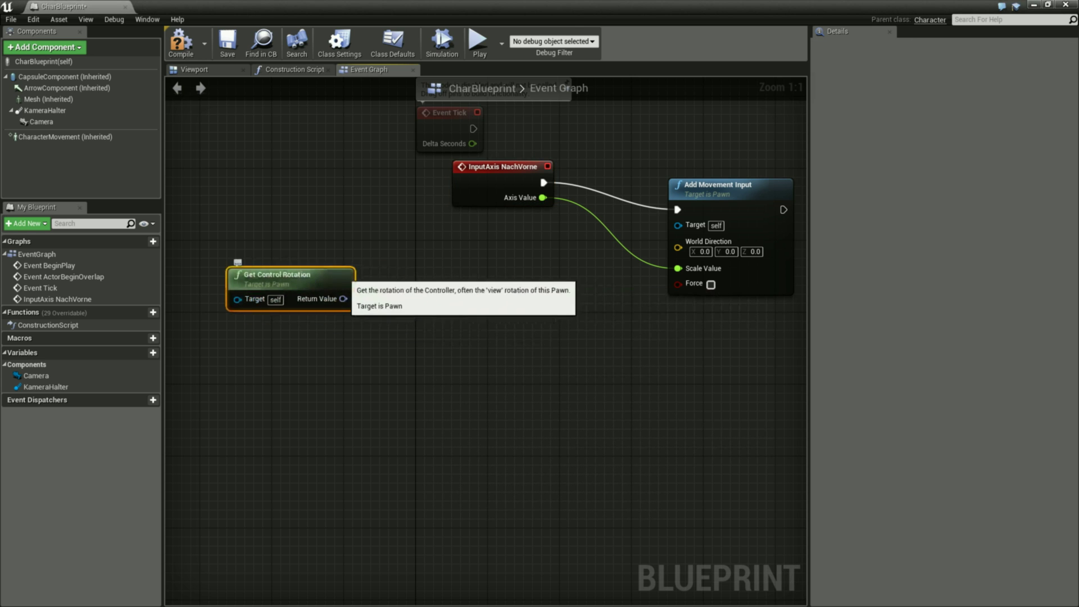
right_click_drag(406, 351, 441, 362)
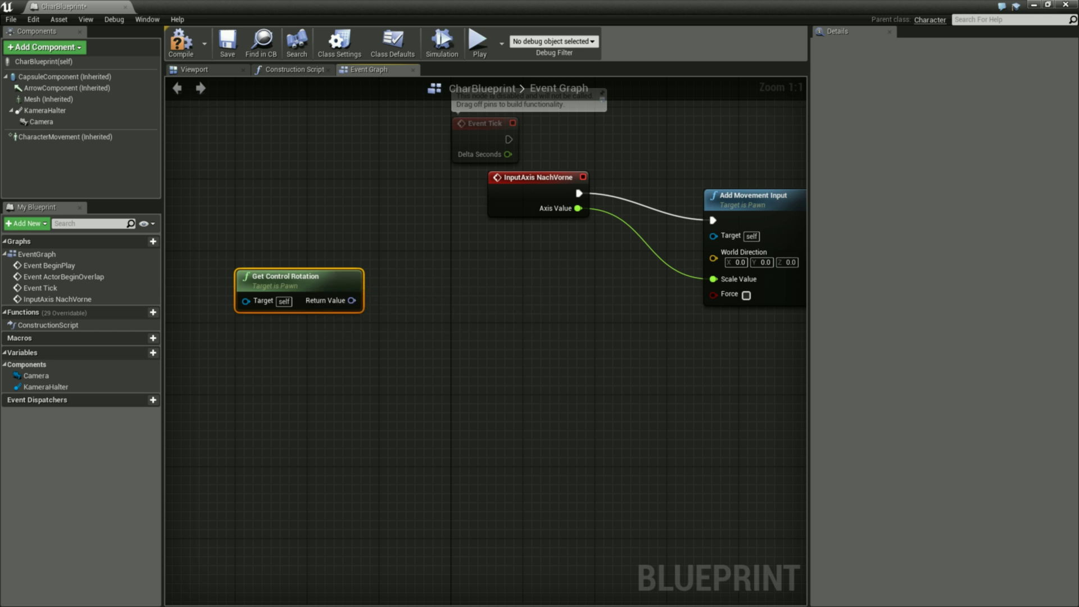
Nudge Get Control Rotation up in the Event Graph, then show the Viewport preview.
left_click(194, 69)
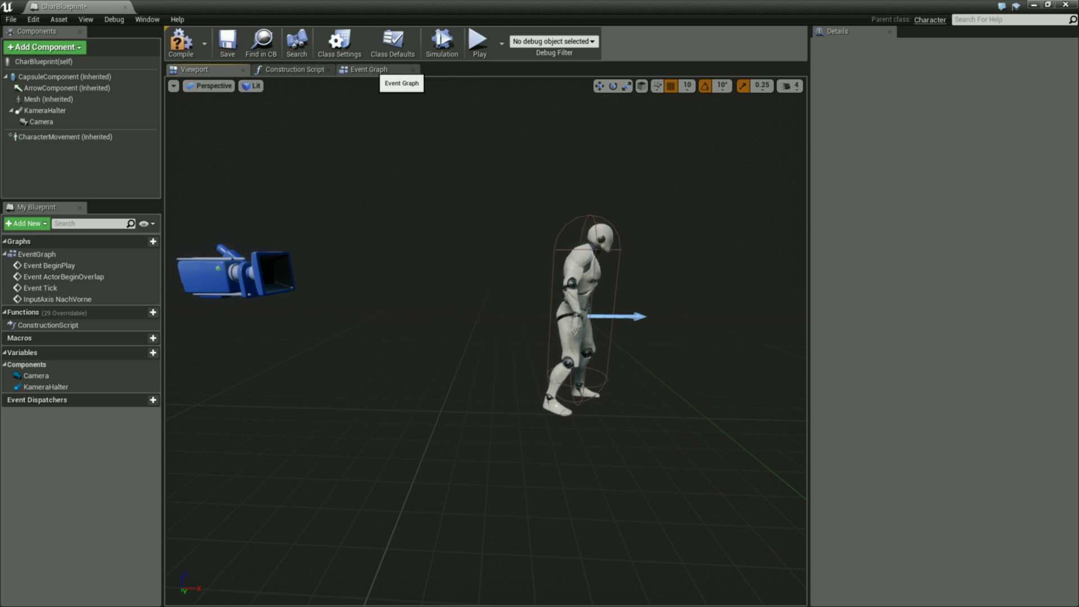
left_click(382, 70)
right_click_drag(498, 384, 445, 384)
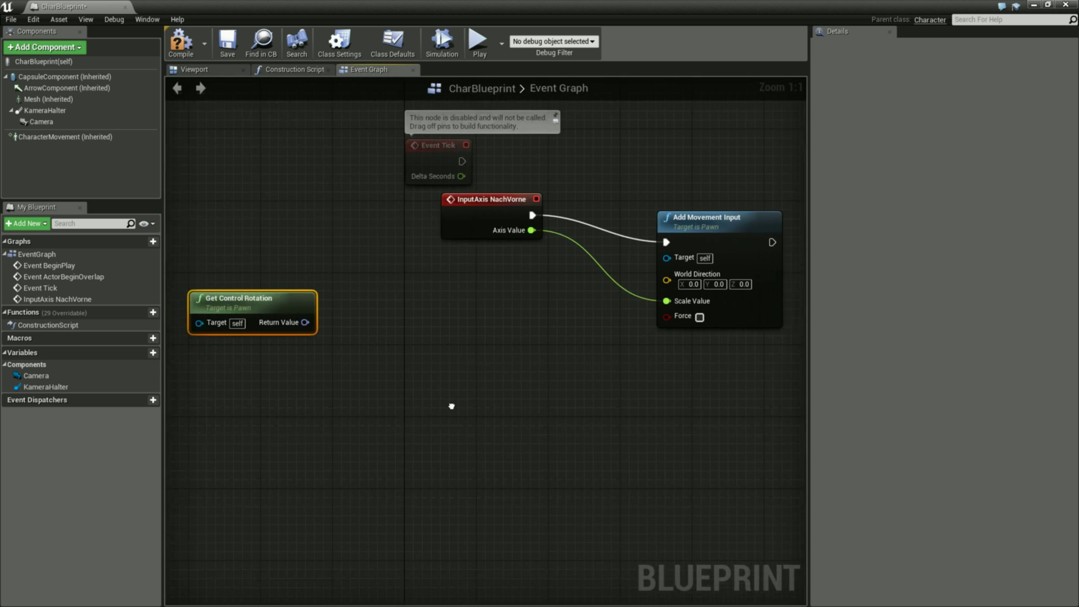
left_click_drag(264, 288, 263, 278)
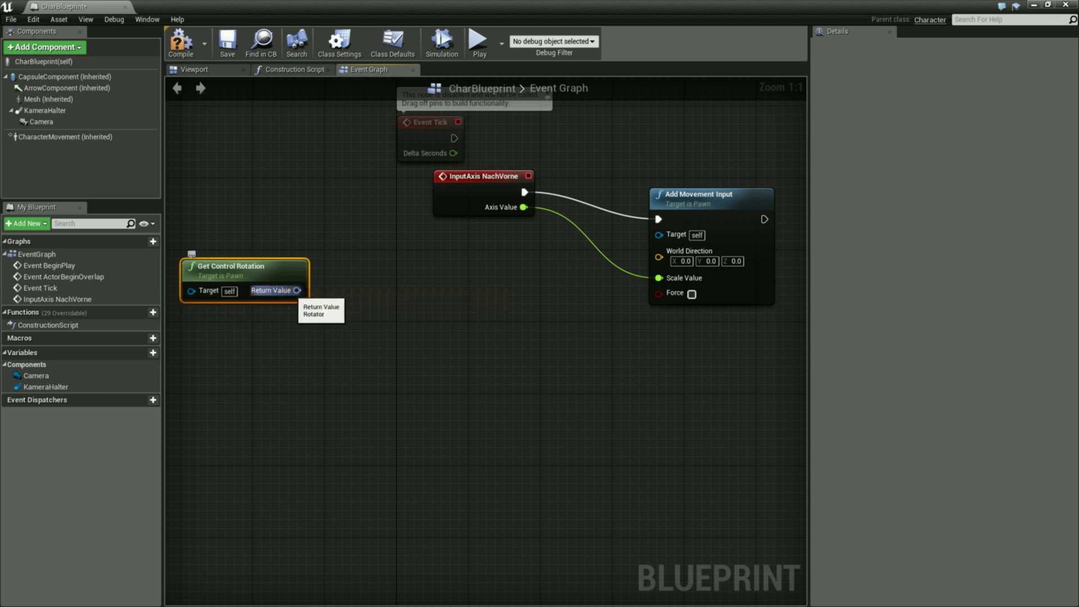
left_click(194, 70)
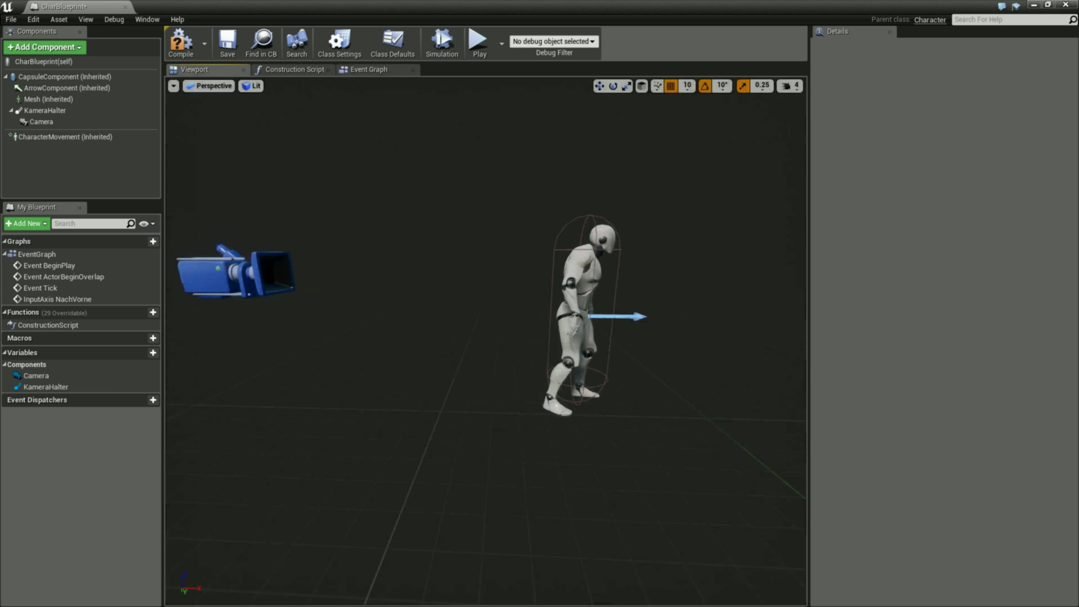
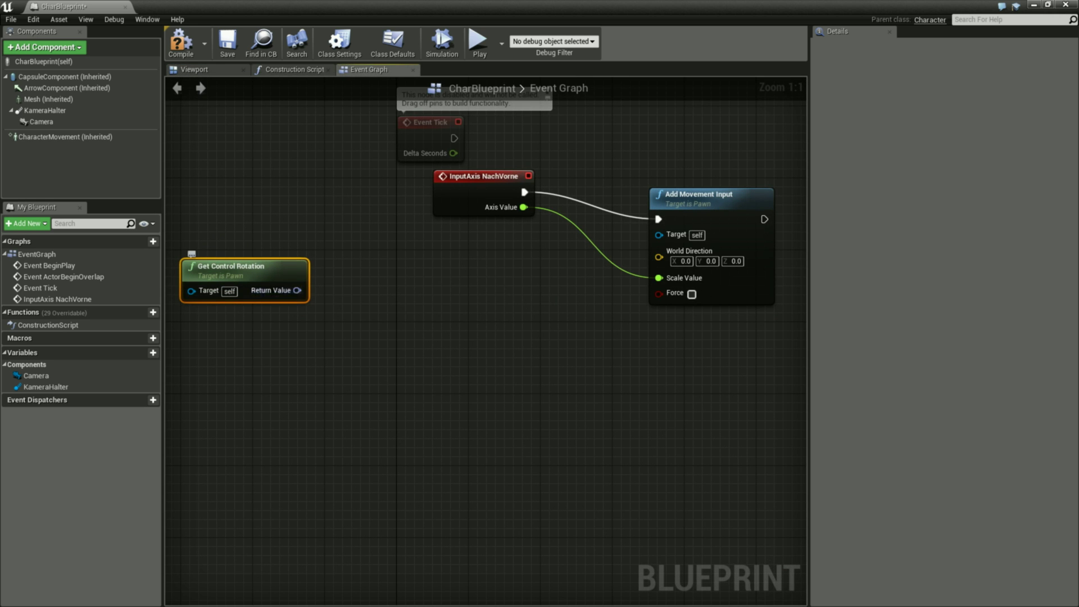
Attach a Break Rotator to Get Control Rotation's Return Value, then view the character in the Viewport.
left_click_drag(297, 290, 334, 293)
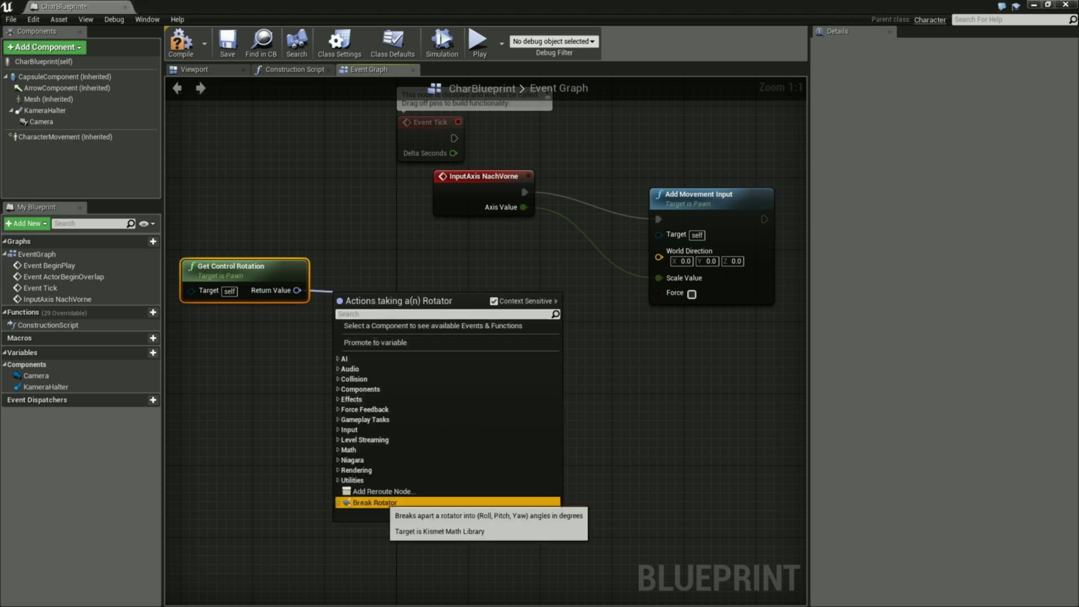
left_click(375, 502)
left_click_drag(371, 301, 362, 266)
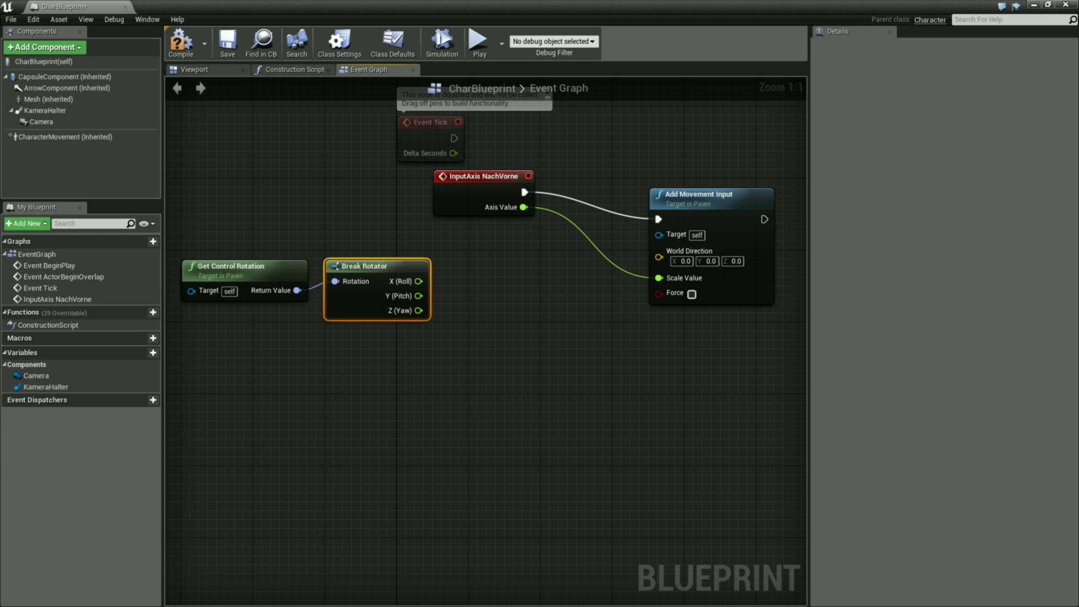
left_click(290, 69)
left_click(193, 69)
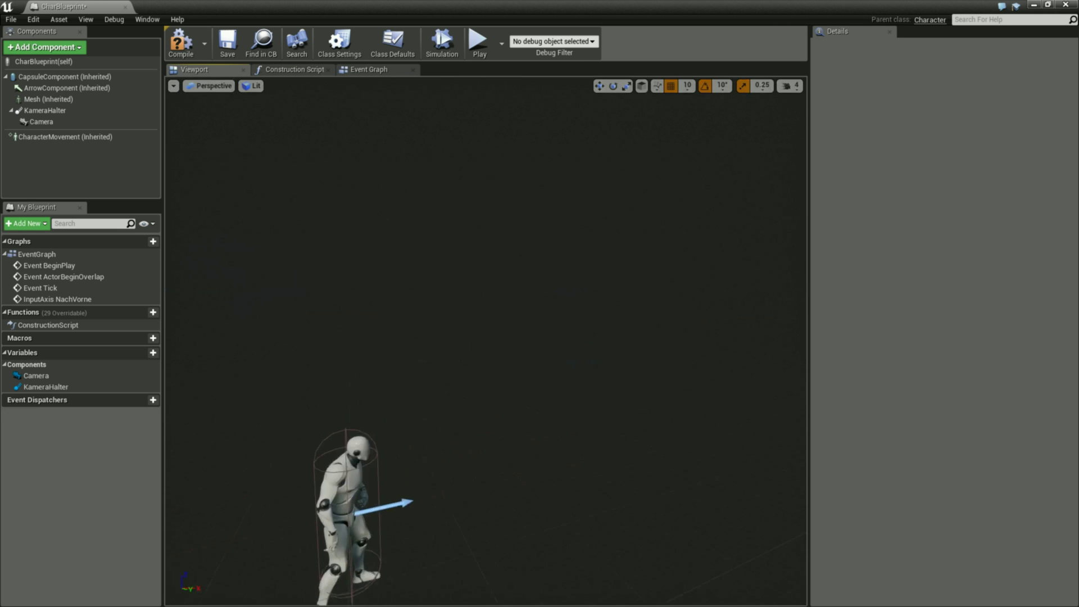
Pull the Viewport back to inspect the whole character, then return to the Event Graph.
right_click_drag(486, 337, 486, 337)
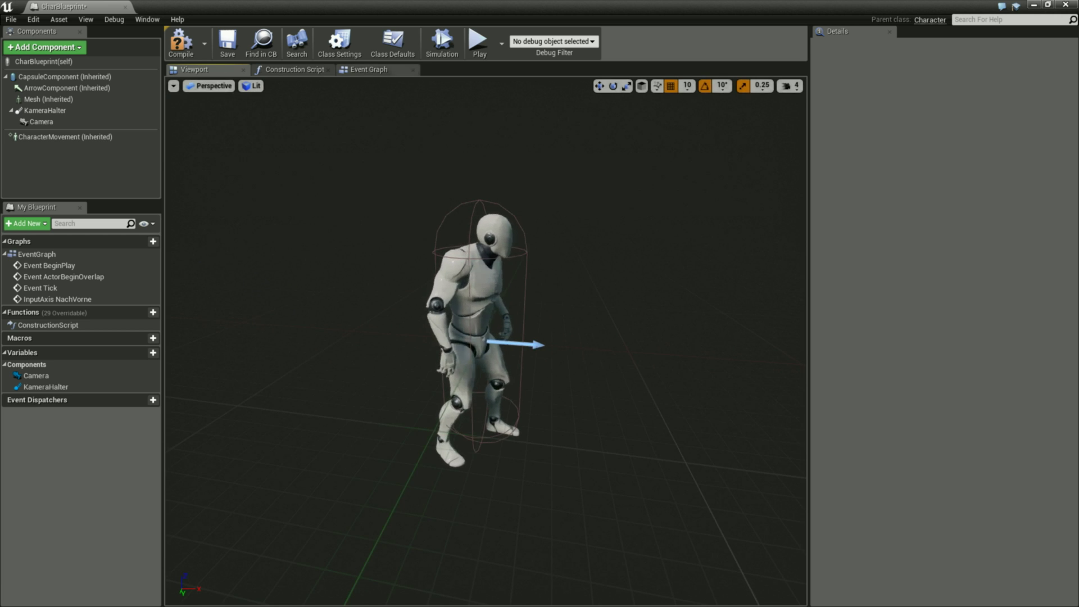
left_click(369, 69)
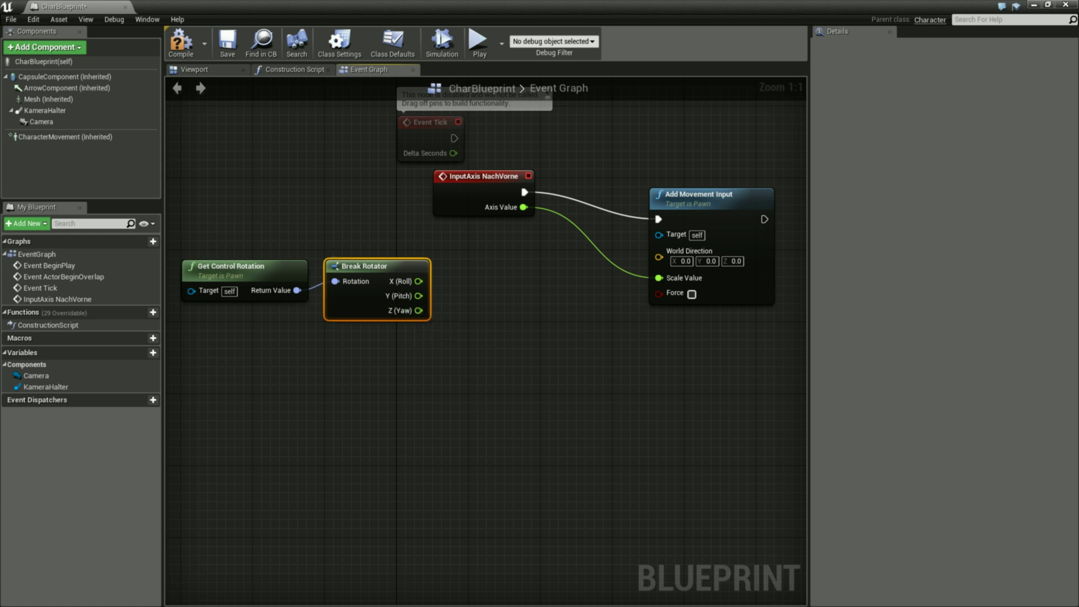
Add a Make Rotator node and feed Break Rotator's Z (Yaw) into its Z (Yaw).
left_click_drag(376, 266, 376, 275)
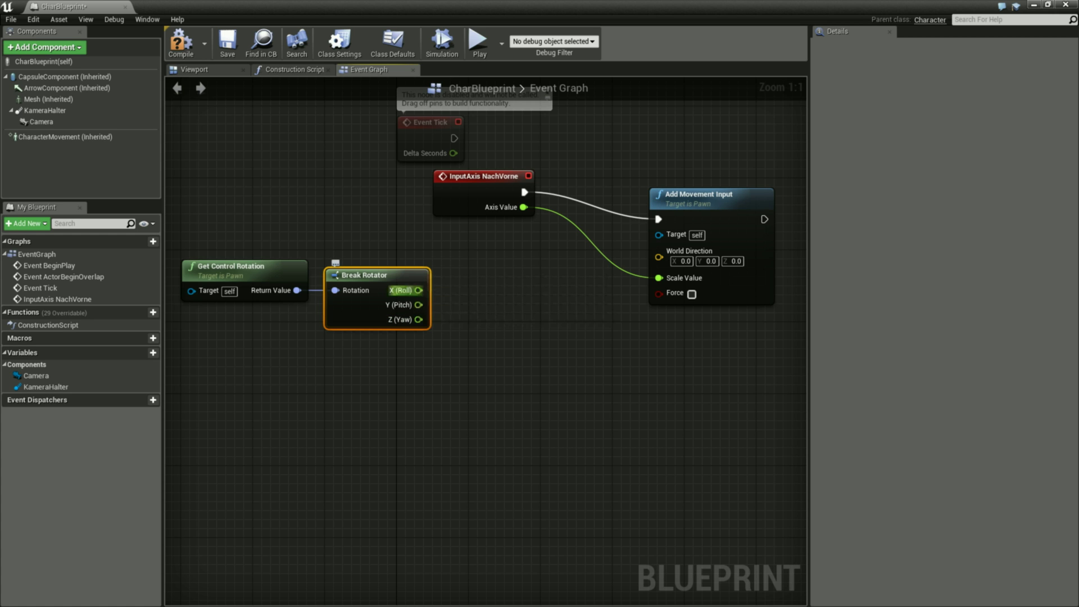
right_click(465, 273)
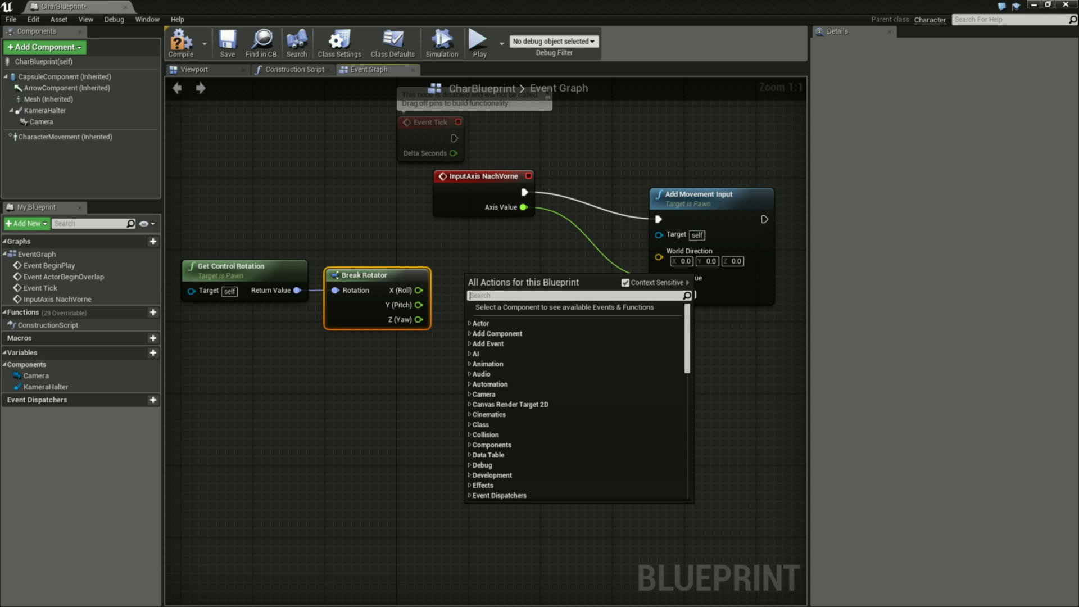
type("Rot")
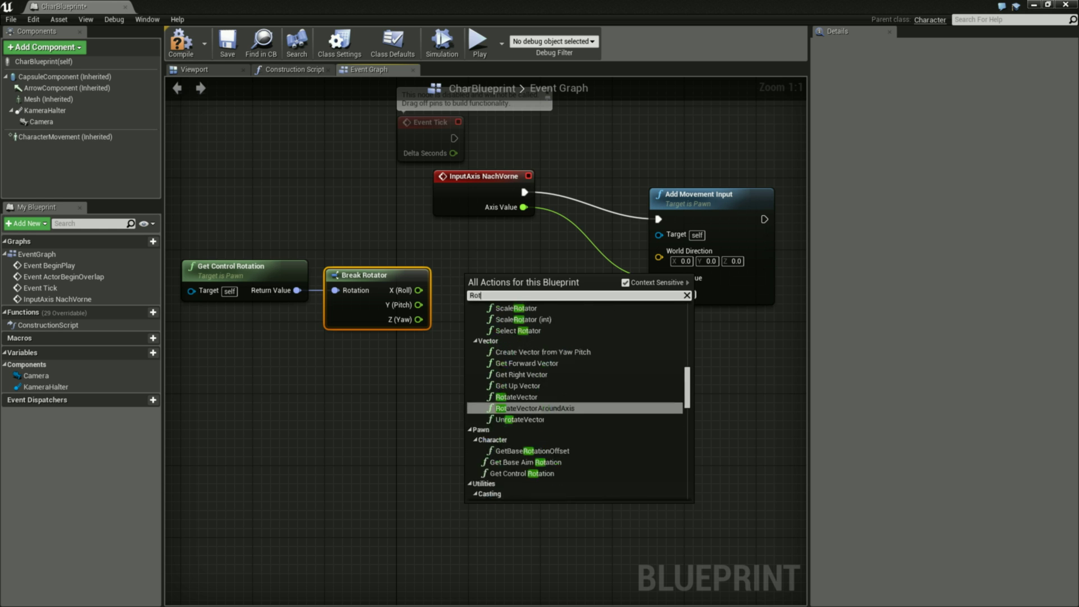
type("ator")
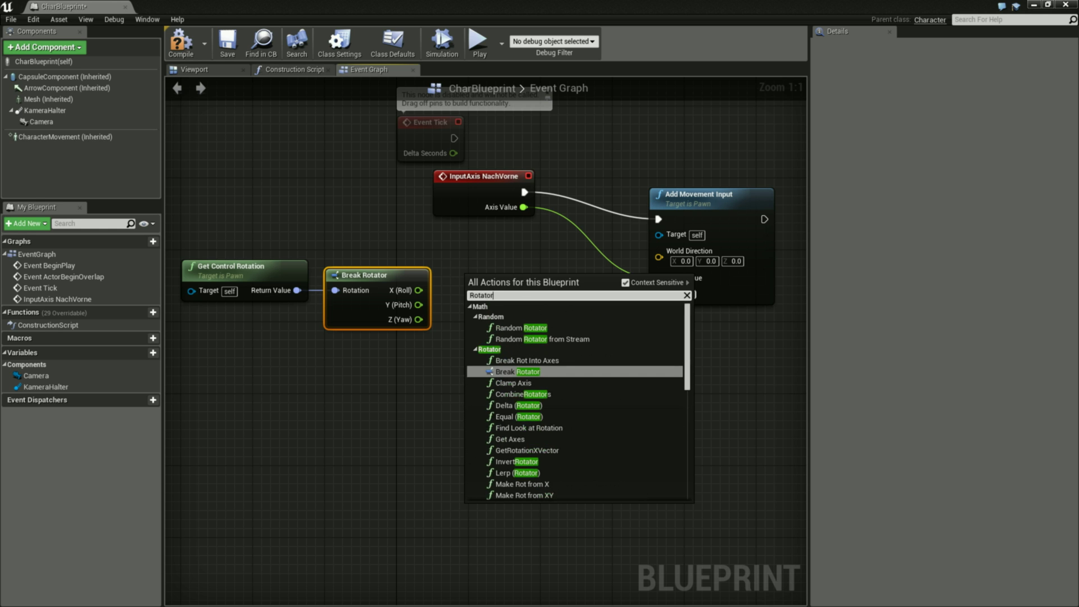
scroll(573, 393, "down", 5)
scroll(573, 394, "down", 5)
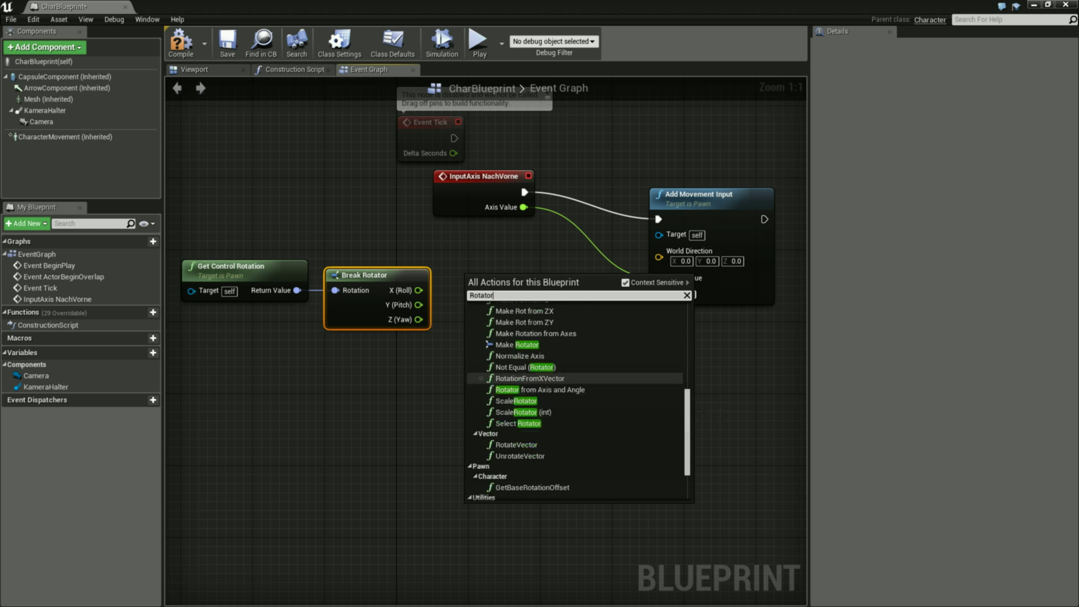
left_click(517, 344)
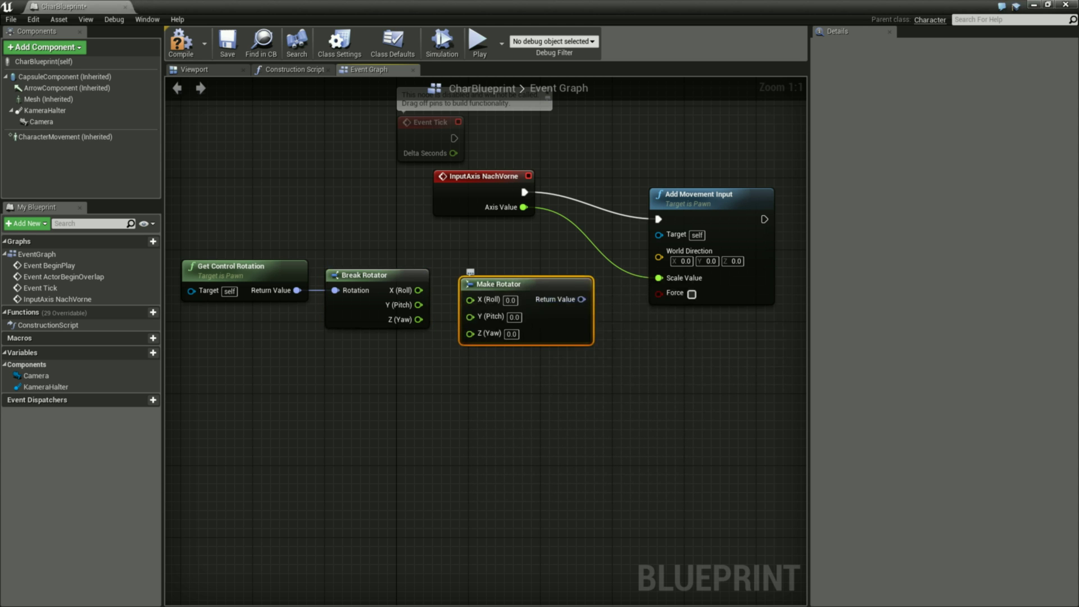
left_click_drag(419, 319, 470, 324)
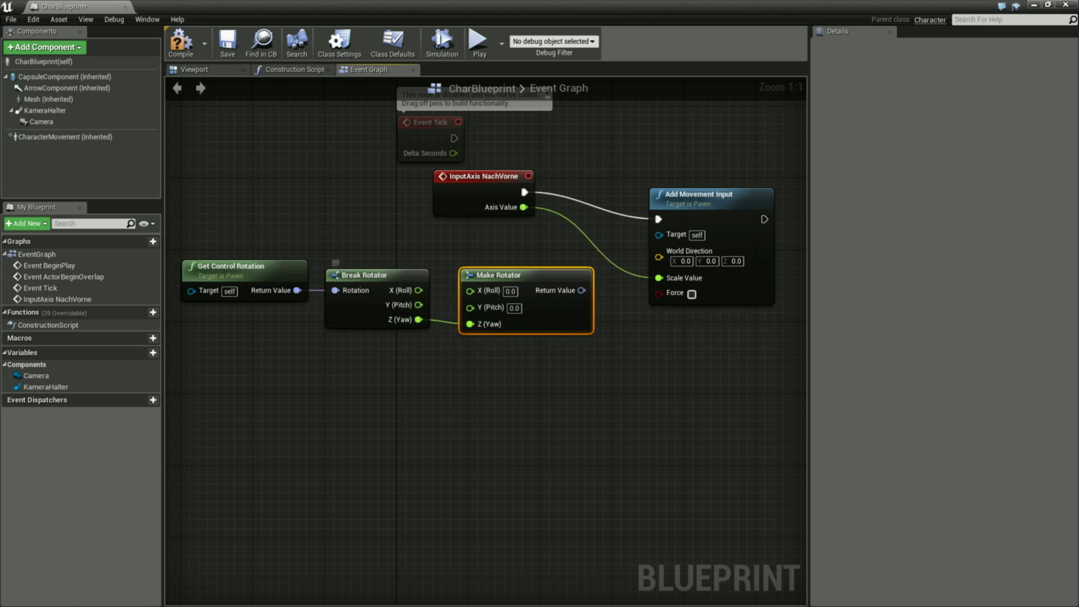
Group the three rotation nodes together on the left and pull a connection from Make Rotator's output.
left_click_drag(371, 276, 362, 284)
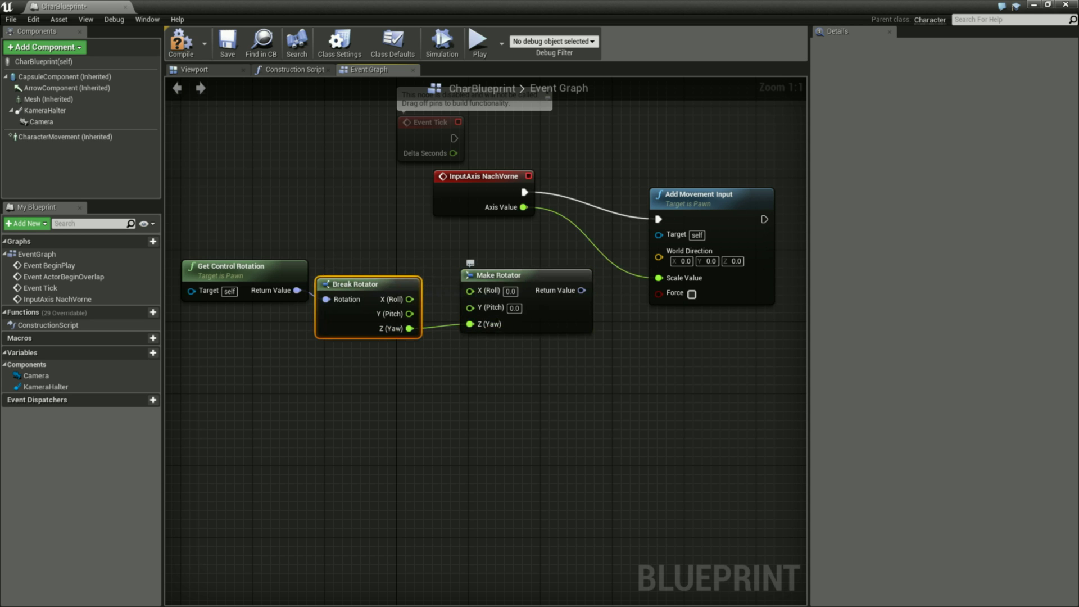
left_click_drag(498, 274, 470, 284)
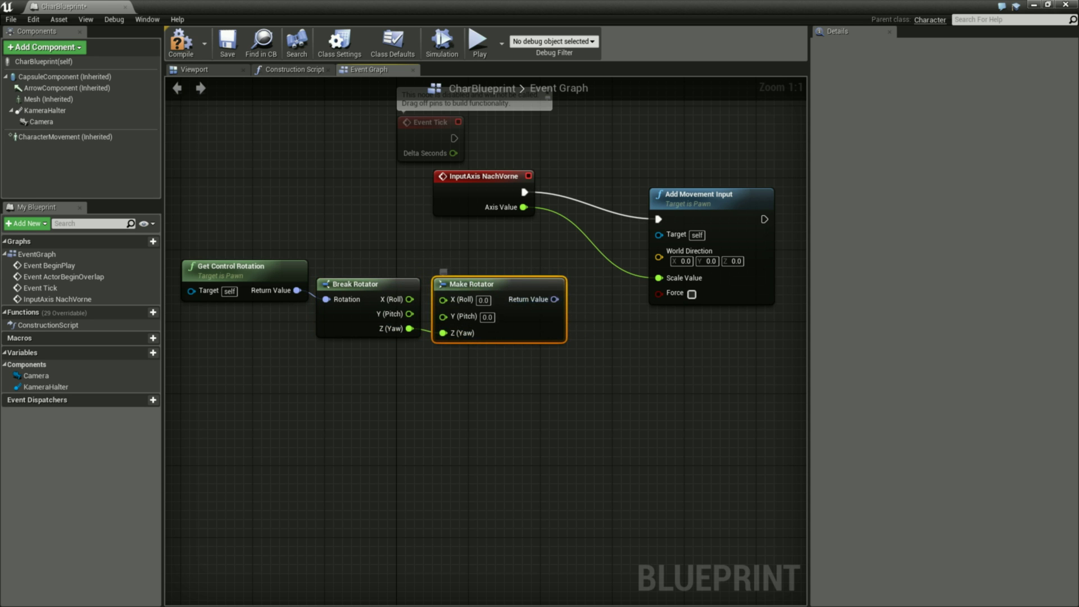
left_click_drag(578, 351, 186, 261)
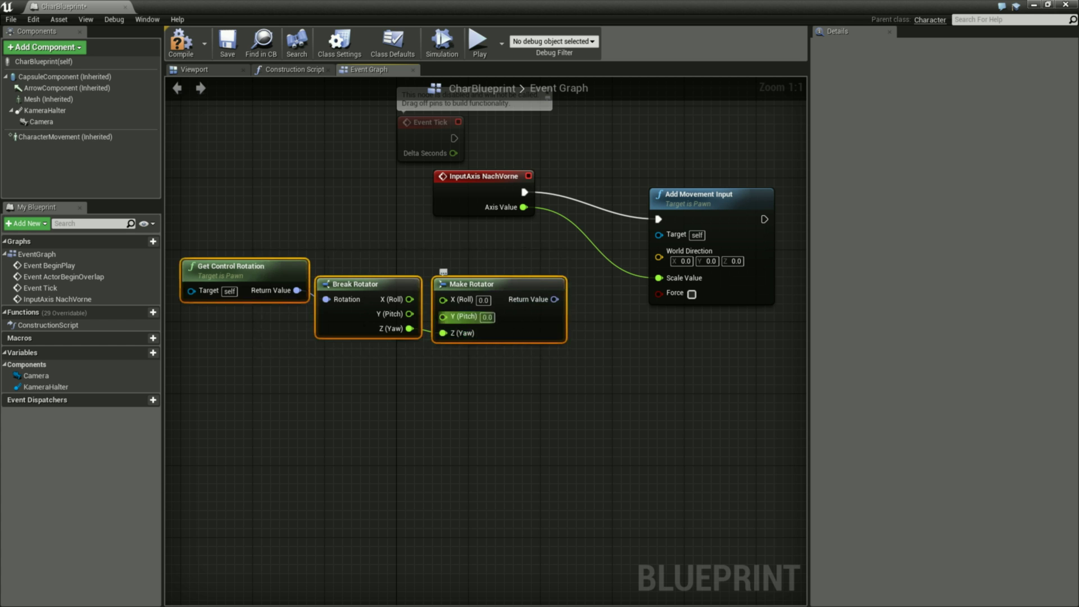
left_click_drag(530, 287, 458, 269)
key("Escape")
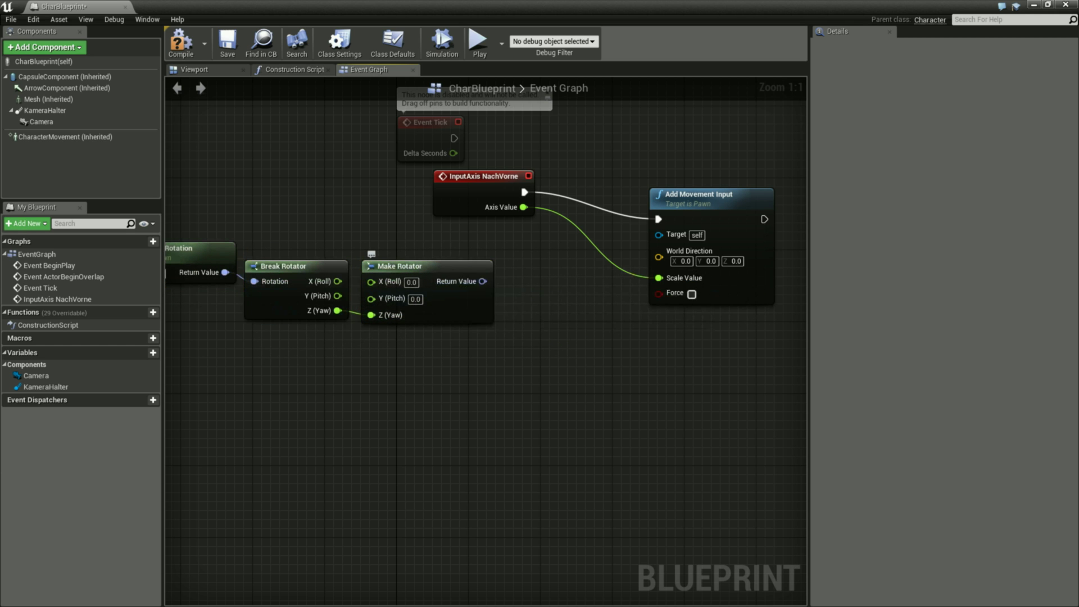
left_click_drag(482, 281, 528, 283)
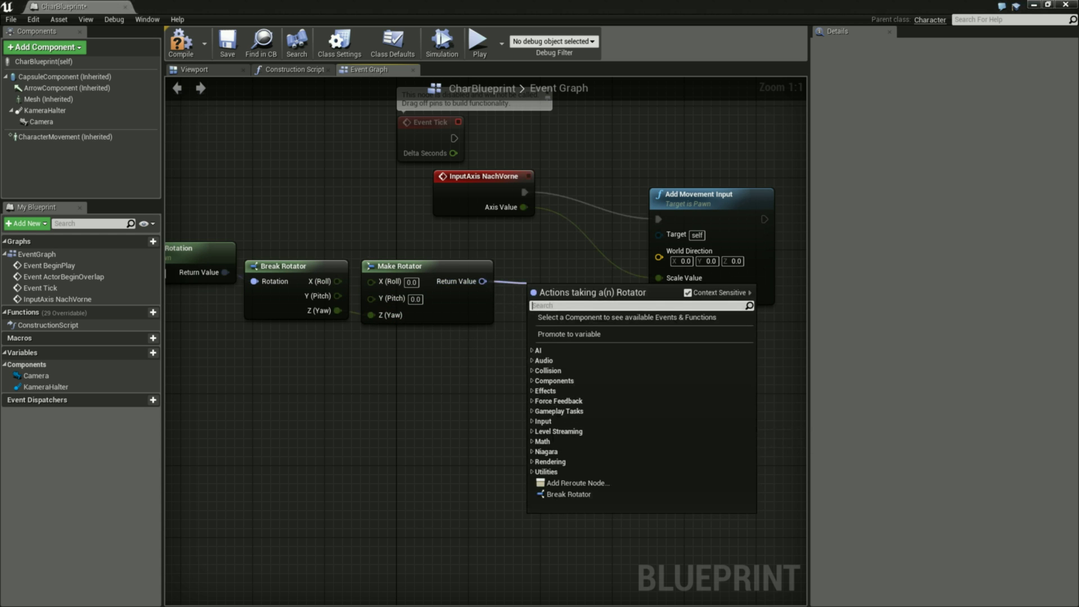
Add Get Forward Vector from Make Rotator and wire it into Add Movement Input's World Direction.
type("Forward")
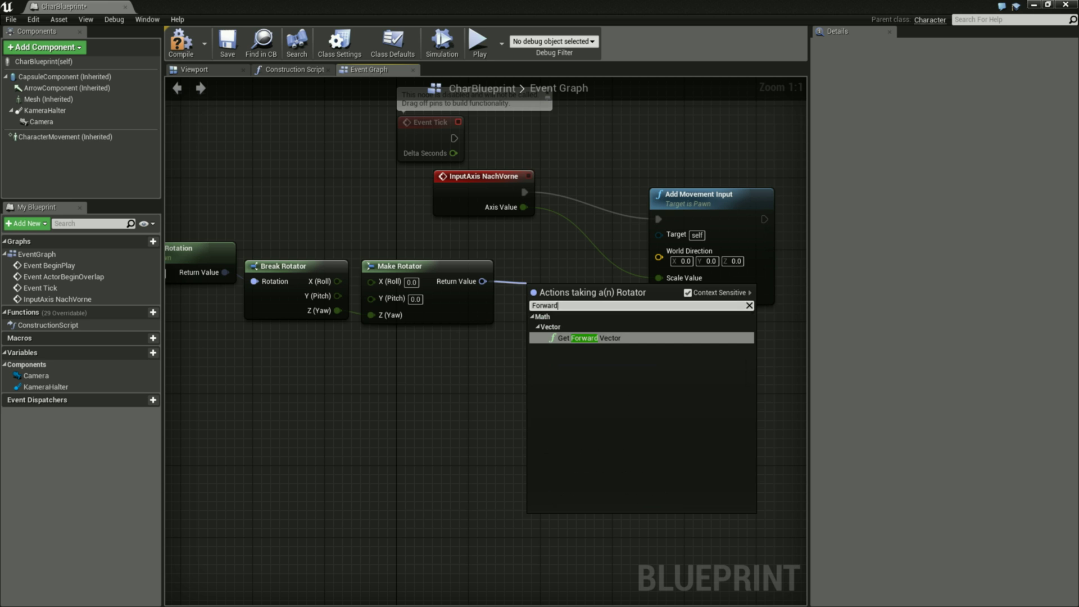
left_click(589, 338)
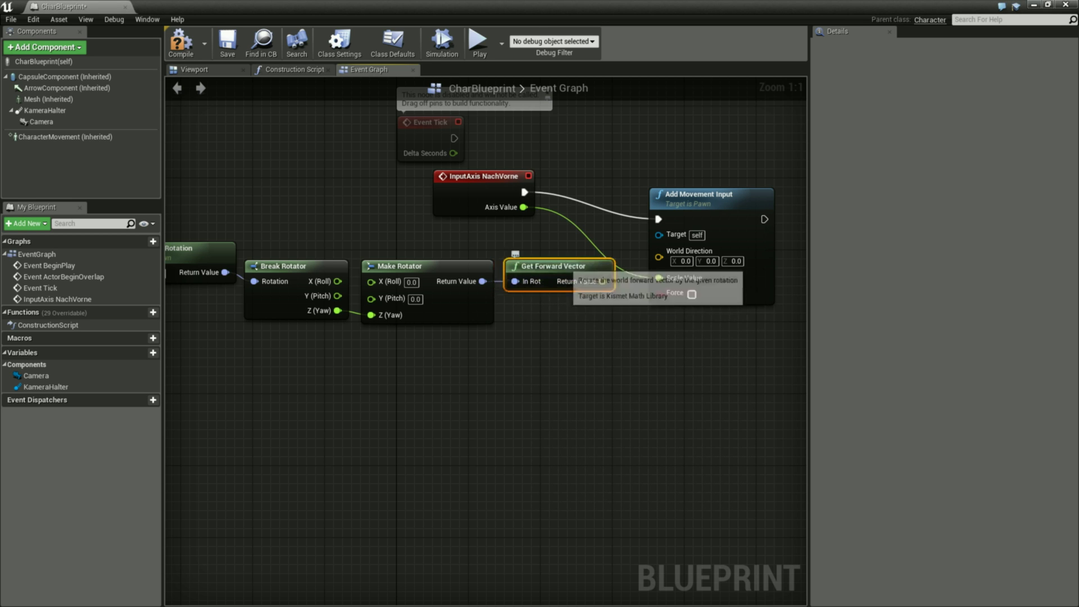
left_click_drag(601, 281, 659, 251)
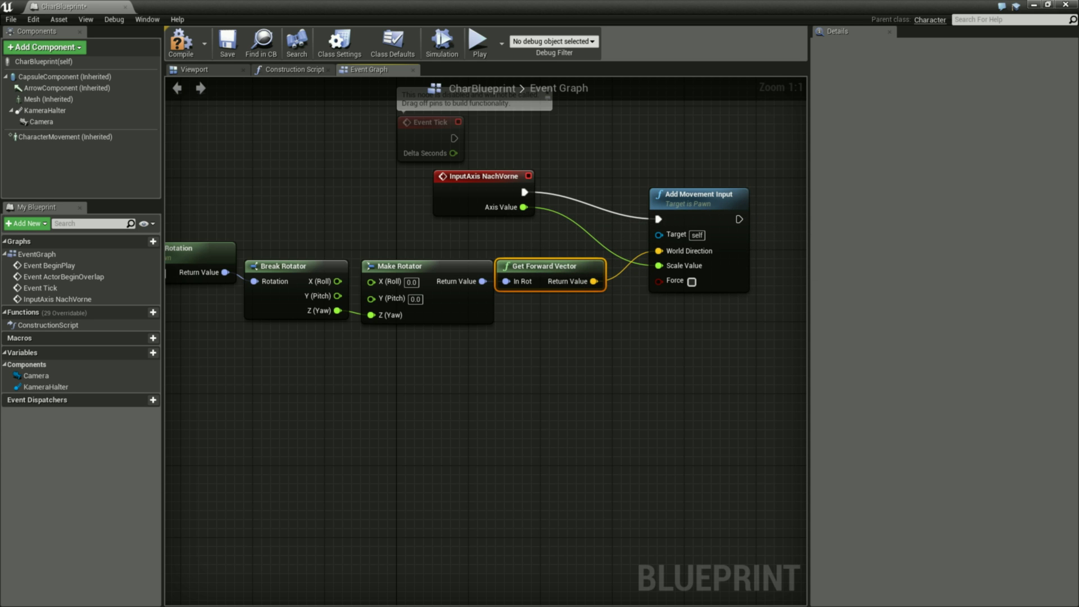
left_click_drag(585, 275, 602, 276)
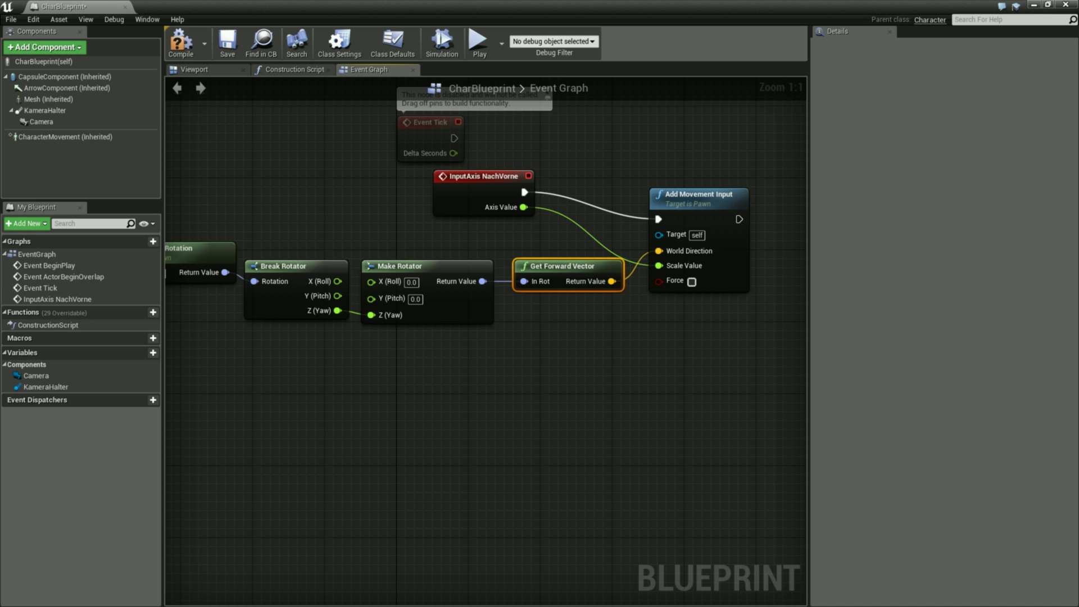
right_click_drag(534, 461, 430, 414)
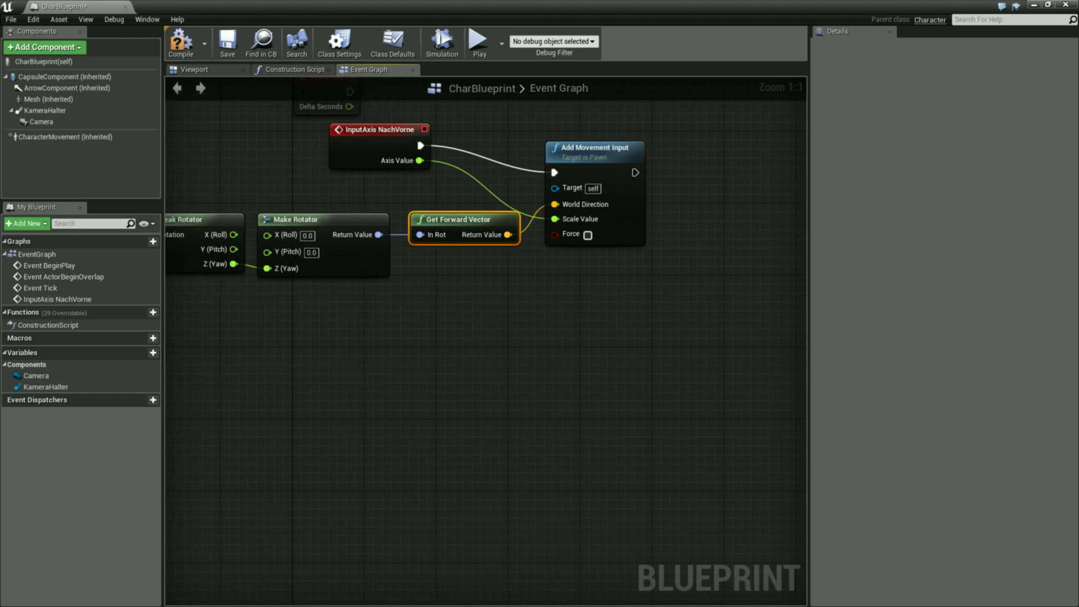
Add an InputAxis NachRechts event driving a new Add Movement Input, Axis Value into Scale Value.
right_click(304, 326)
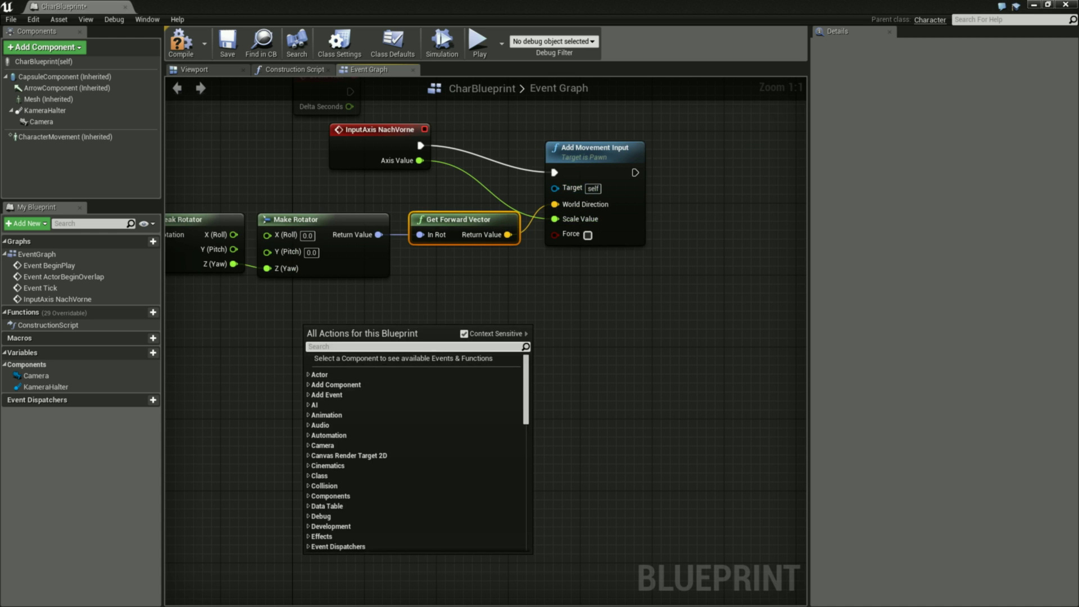
type("InputAc")
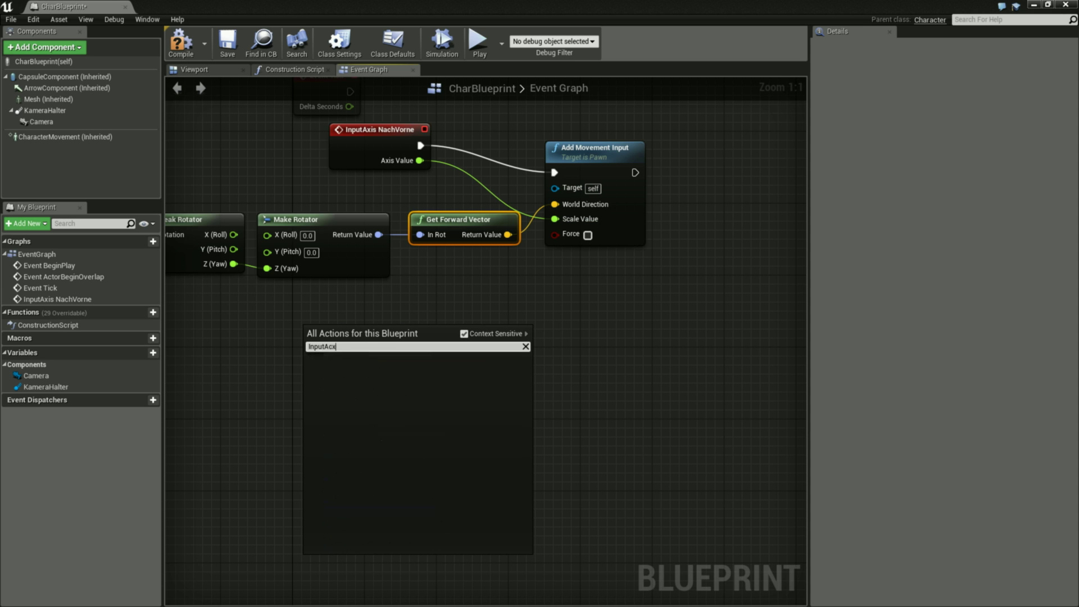
key("BackSpace")
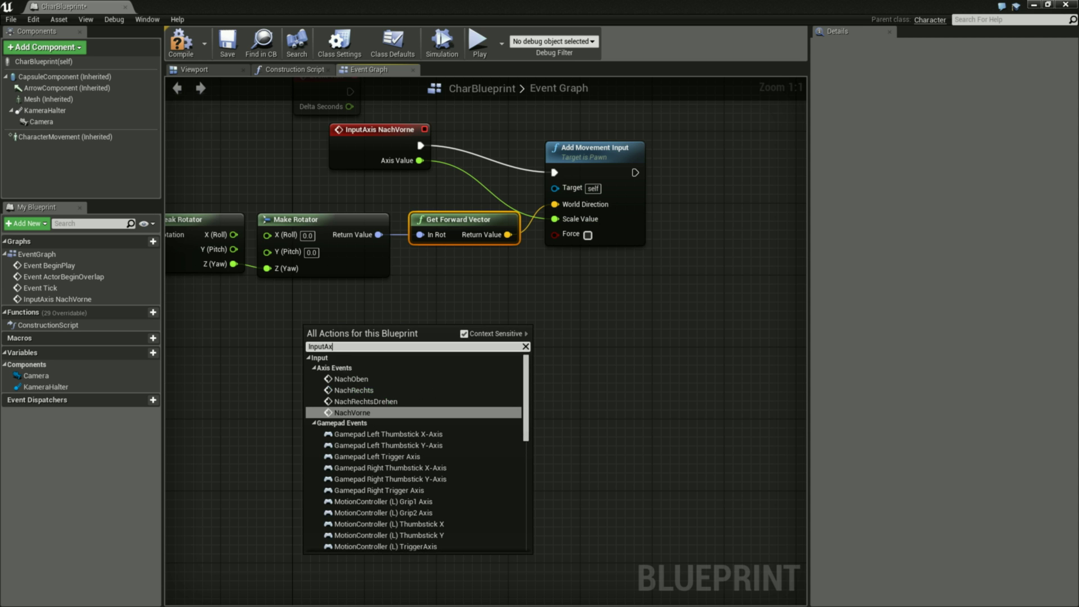
left_click(353, 390)
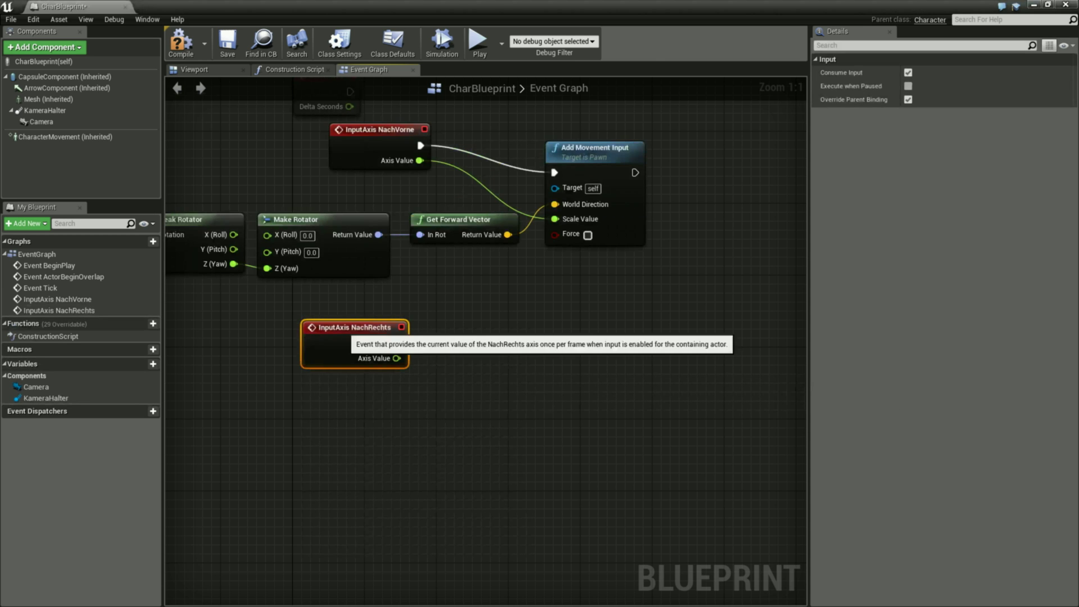
mouse_move(345, 328)
left_mouse_down()
mouse_move(364, 319)
mouse_move(494, 341)
left_mouse_up()
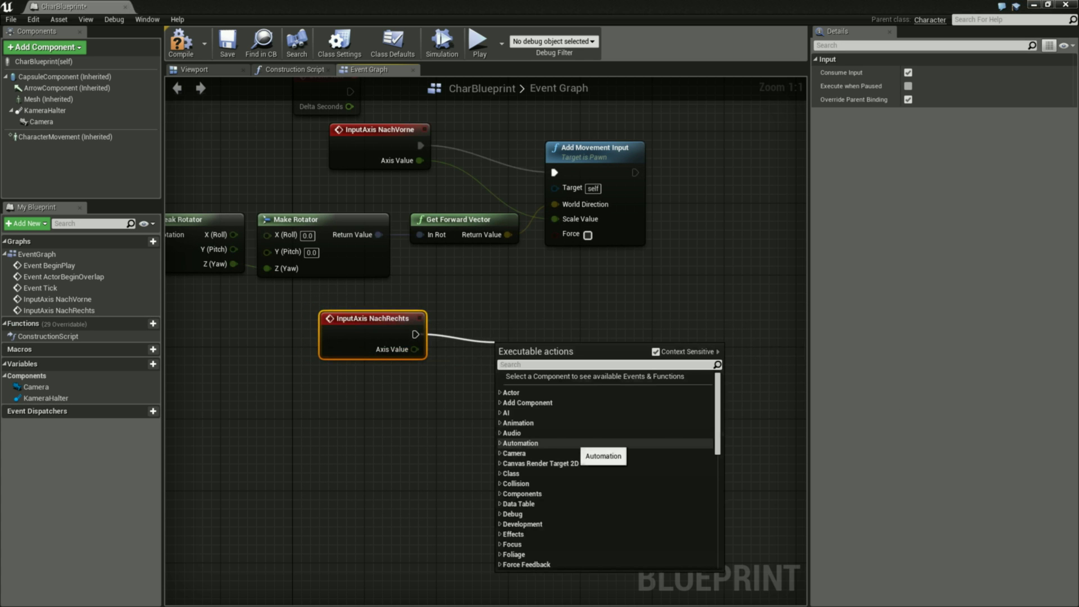
type("Movement I")
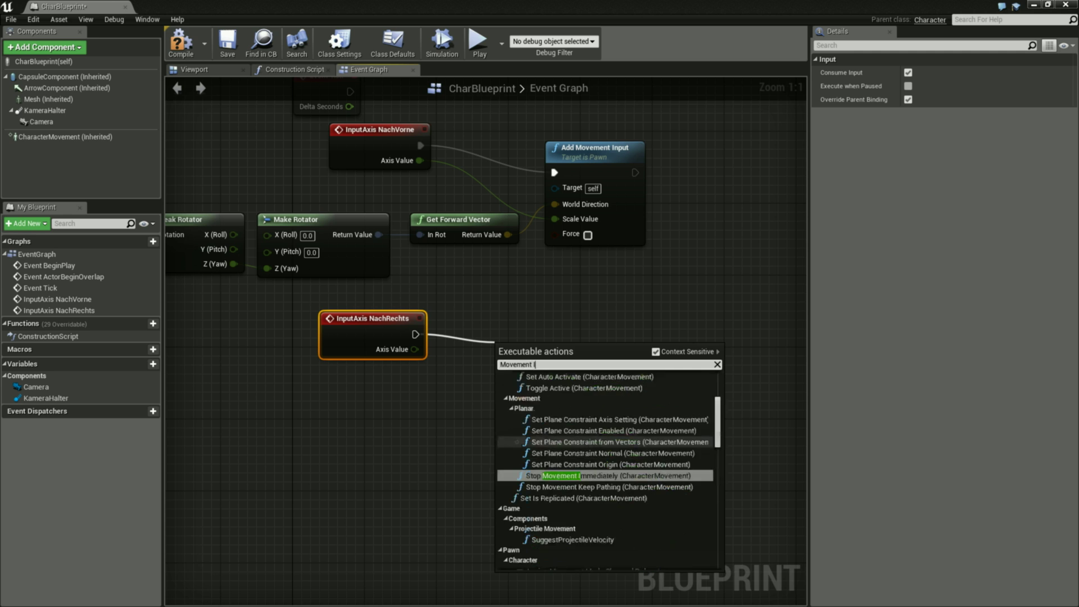
type("nput")
key("Return")
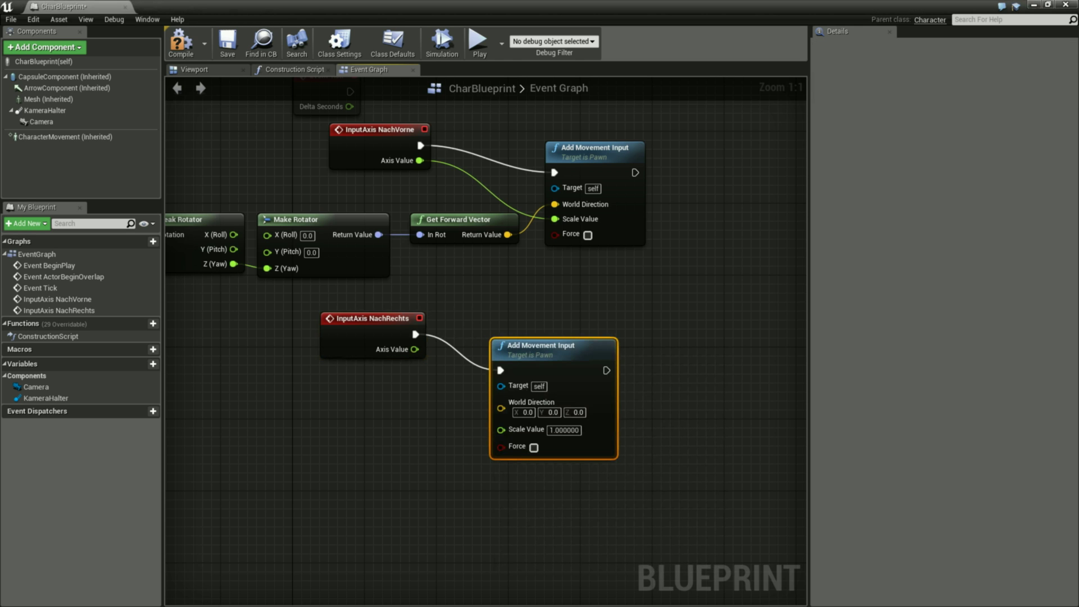
left_click_drag(540, 345, 585, 300)
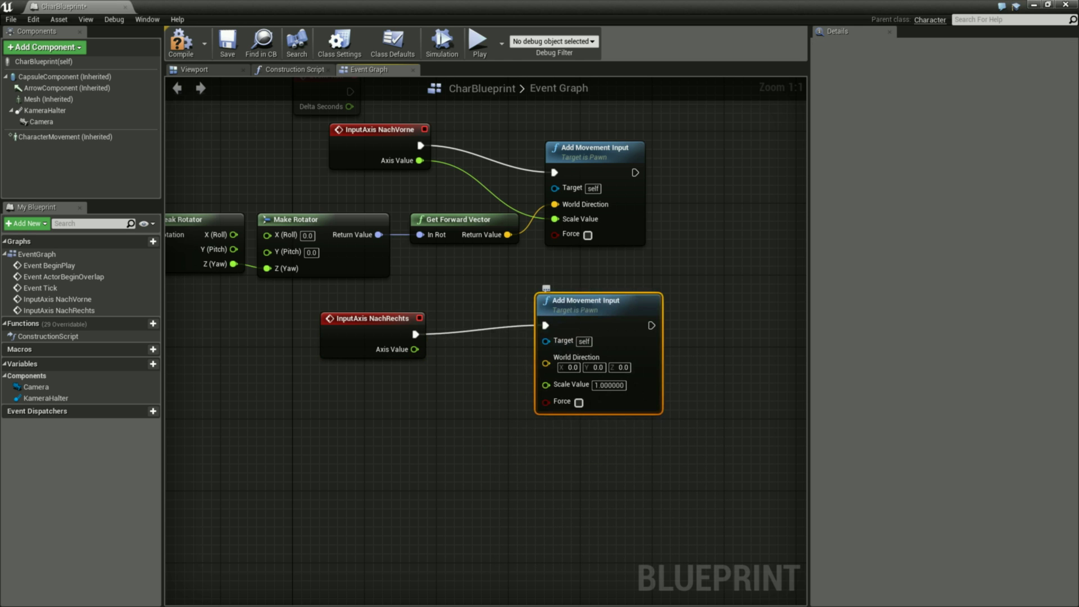
left_click_drag(415, 349, 545, 385)
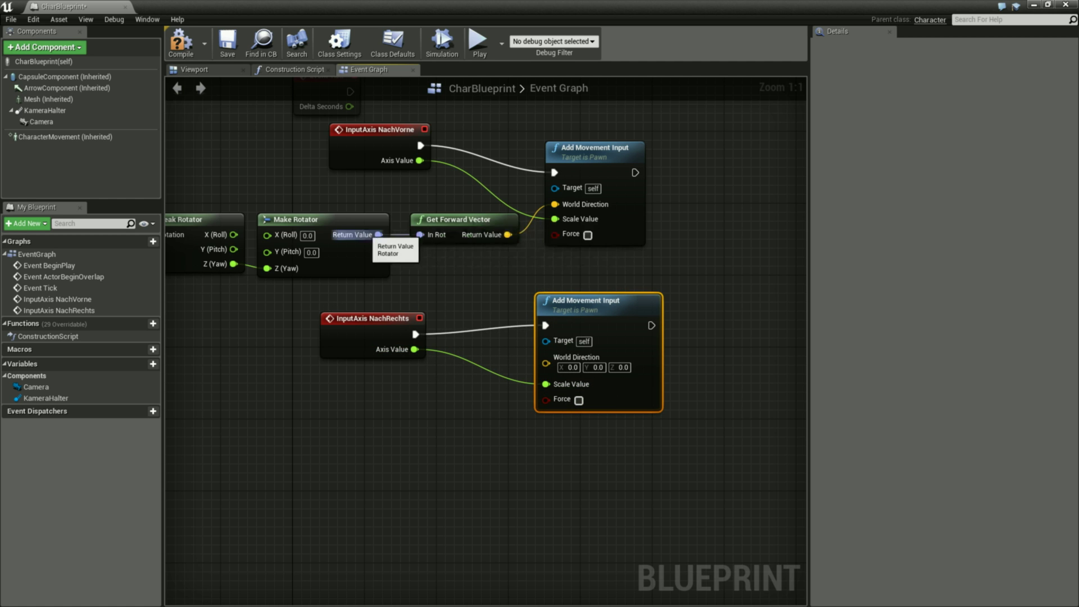
Feed Make Rotator into a Get Right Vector wired to the NachRechts movement's World Direction.
left_click_drag(379, 235, 432, 275)
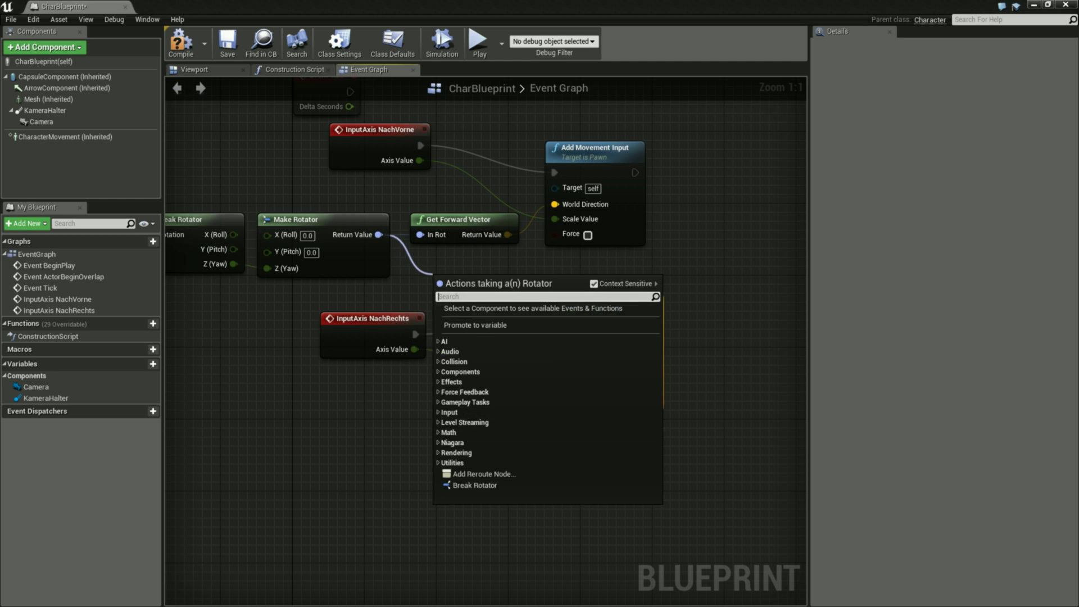
type("Right")
key("Return")
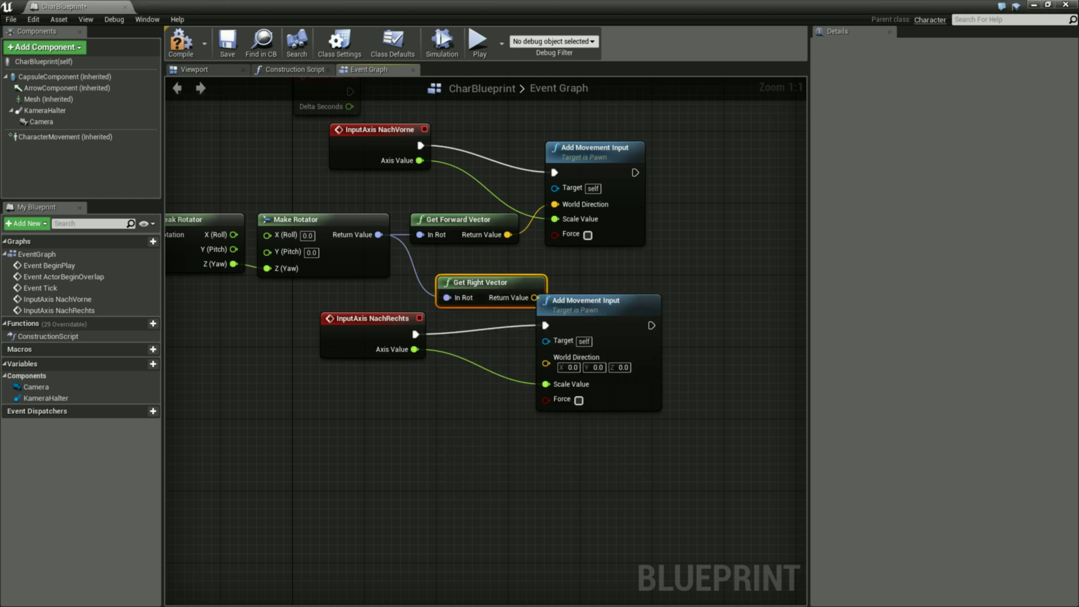
mouse_move(477, 282)
left_mouse_down()
mouse_move(451, 273)
mouse_move(550, 372)
mouse_move(547, 363)
left_mouse_up()
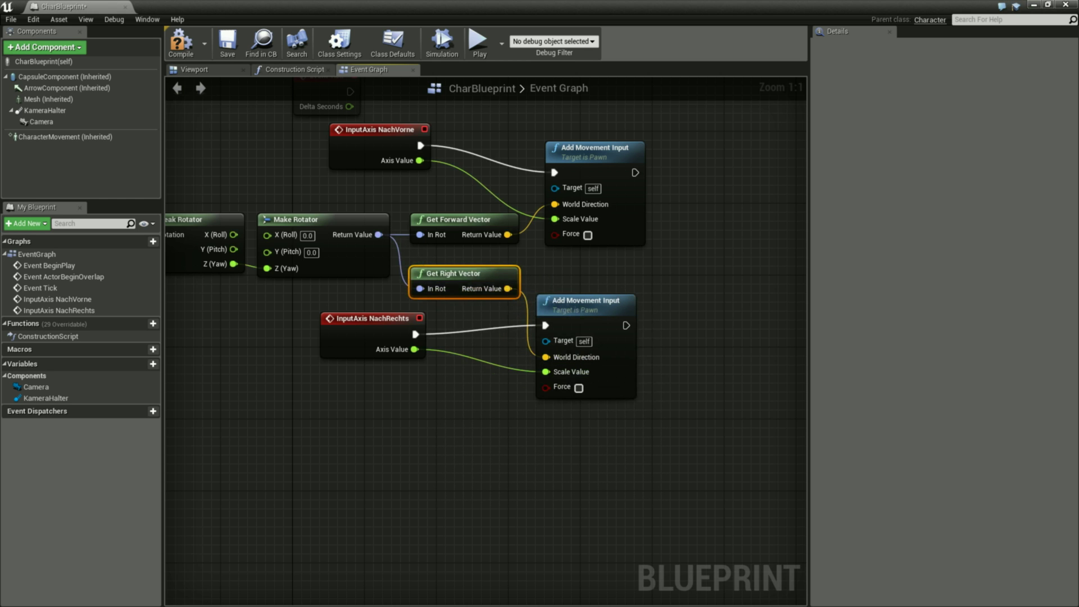
scroll(798, 402, "down", 2)
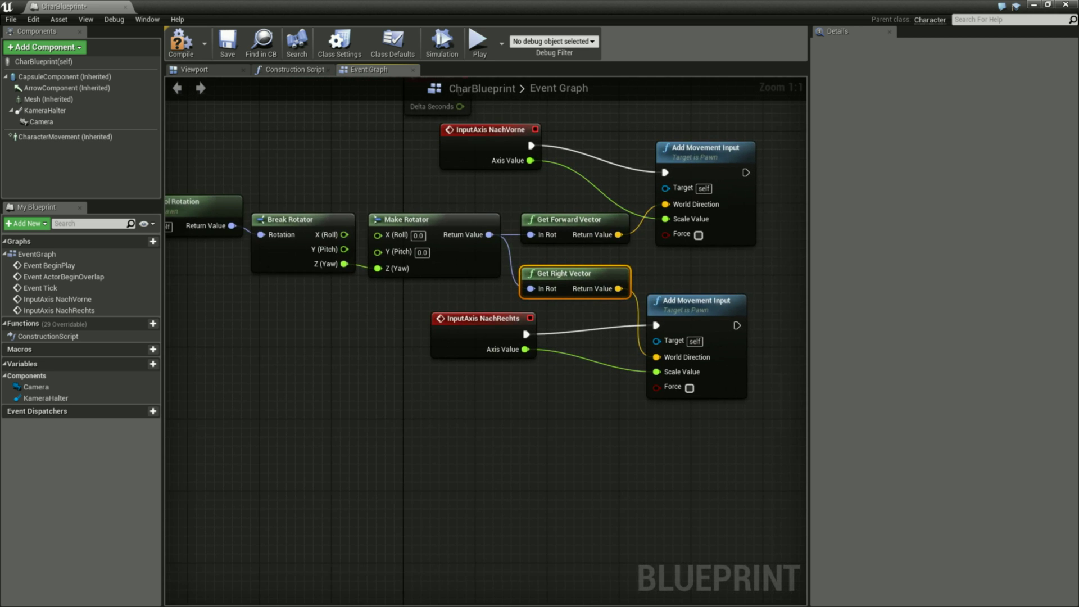
Line up the Get Control Rotation node and bring empty space below the nodes into view.
left_click_drag(281, 262, 273, 281)
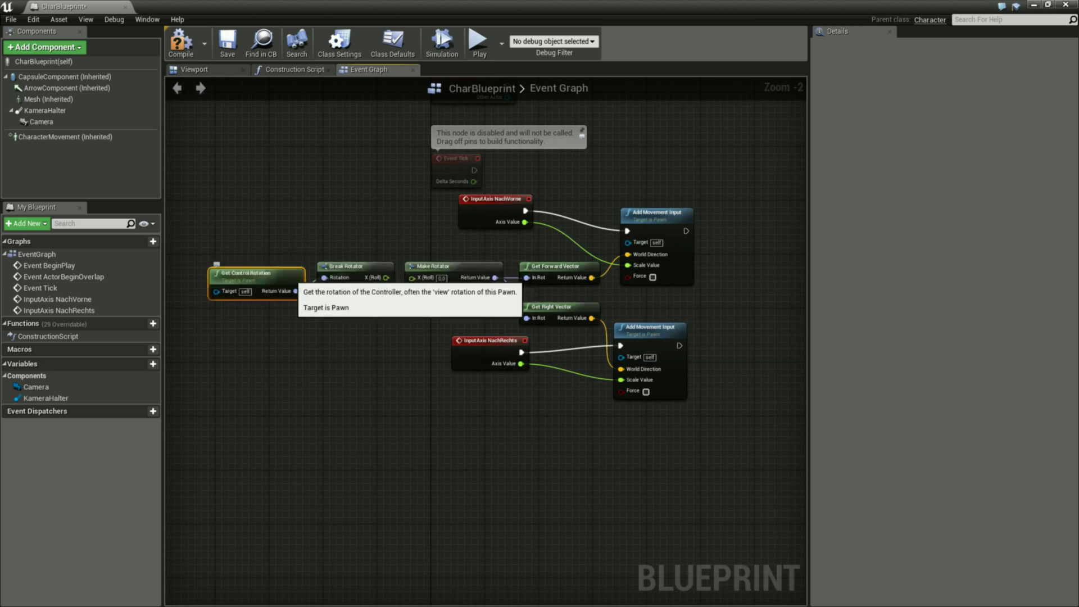
left_click(455, 286)
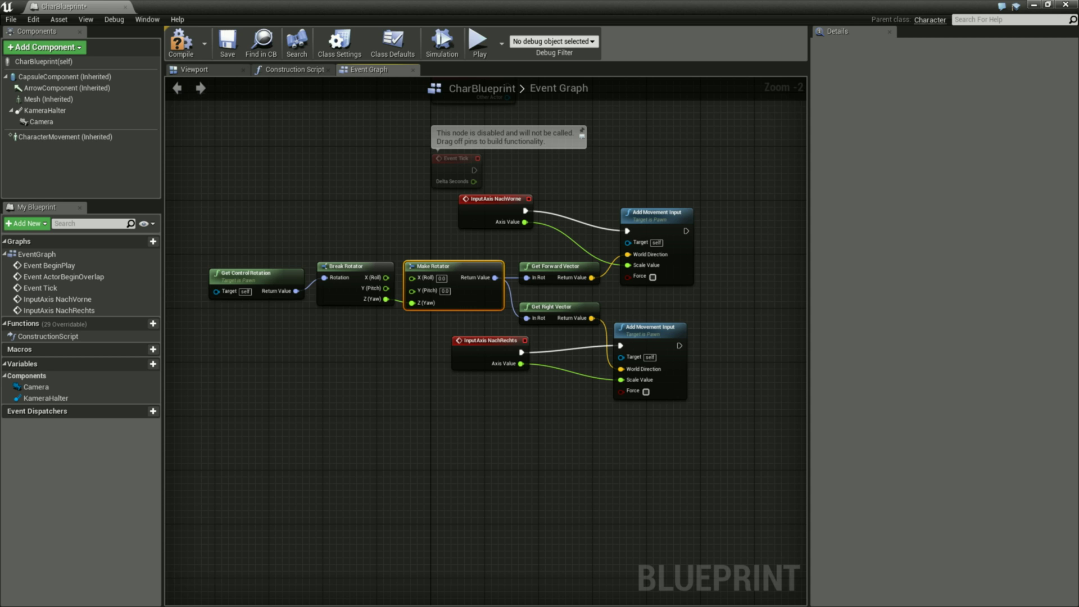
right_click_drag(484, 393, 481, 298)
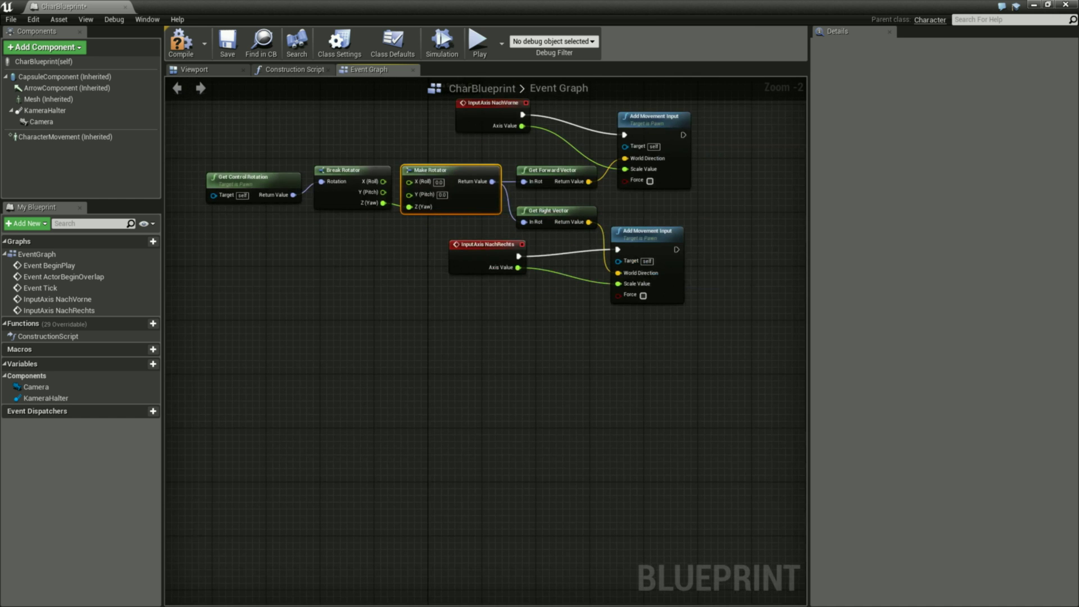
Place an InputAxis NachOben event from the InputAx search and drag out from its exec pin.
right_click(247, 336)
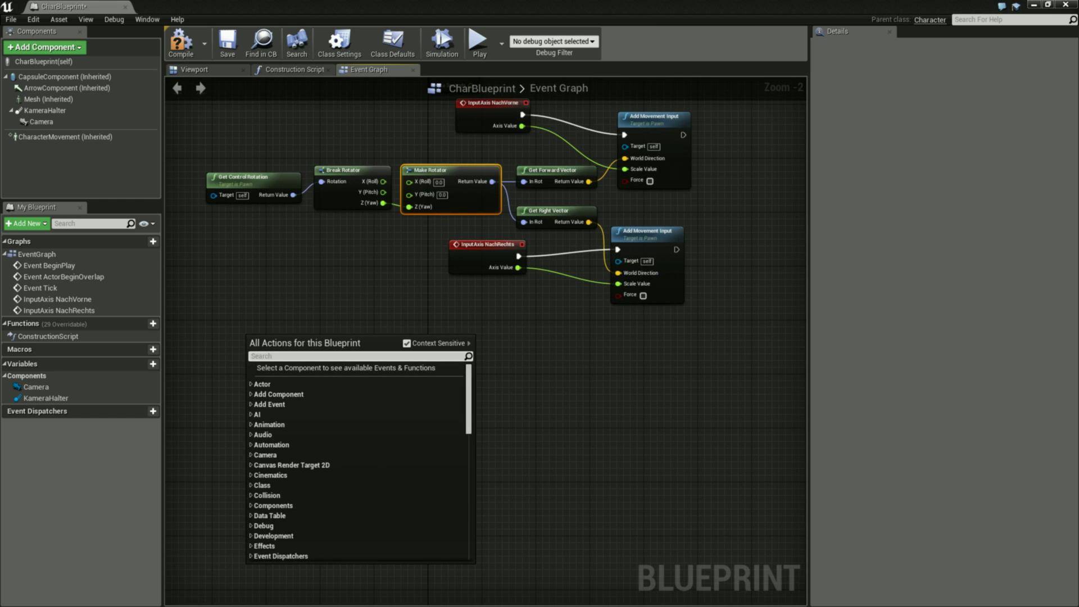
type("InputAx")
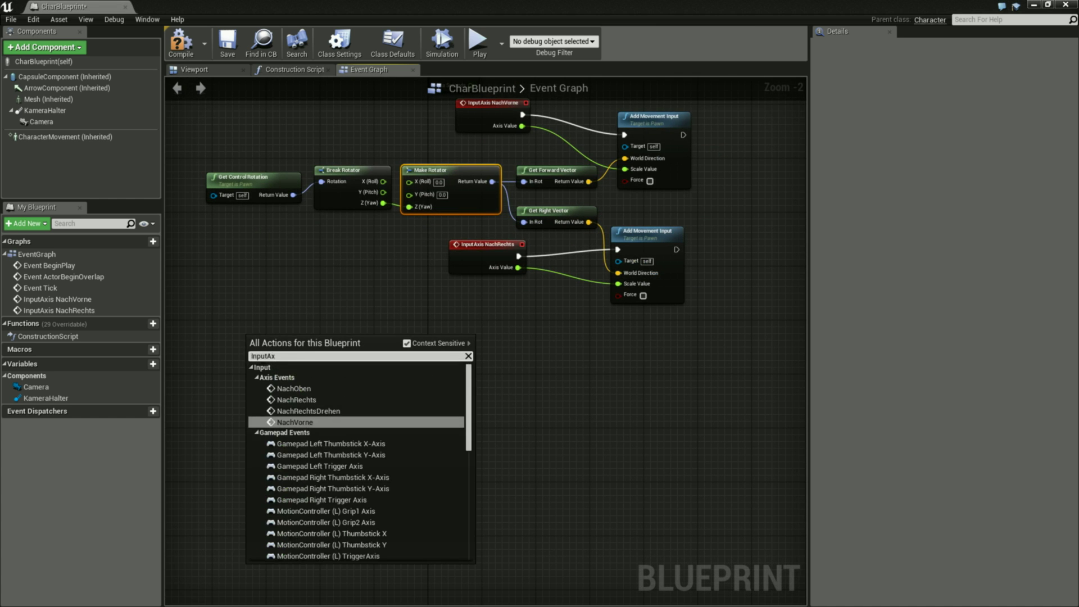
key("Up")
key("Up")
key("Up")
key("Down")
key("Up")
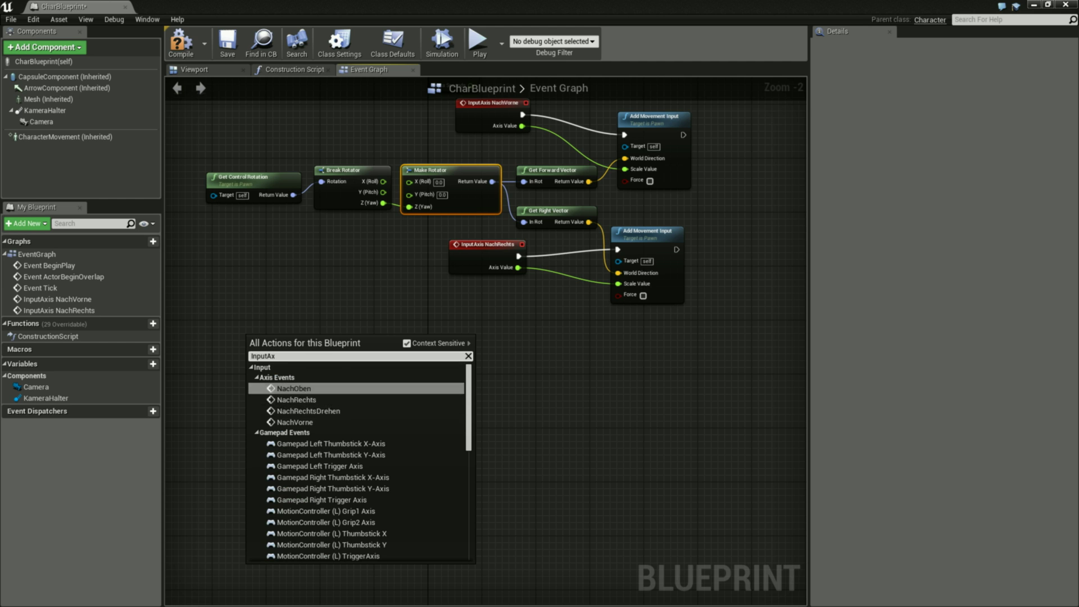
key("Return")
left_click_drag(312, 330, 348, 324)
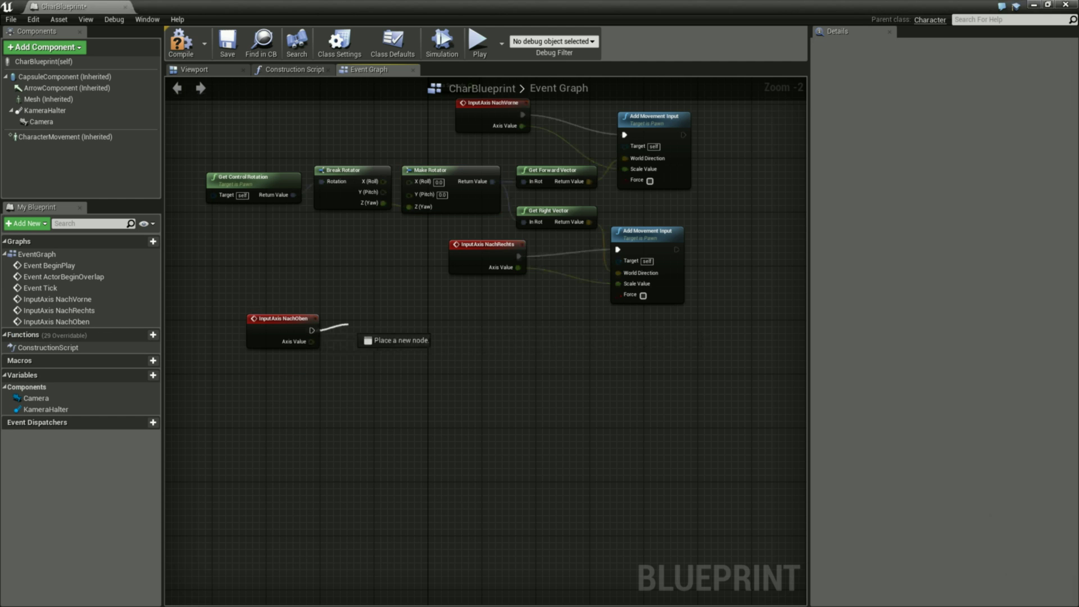
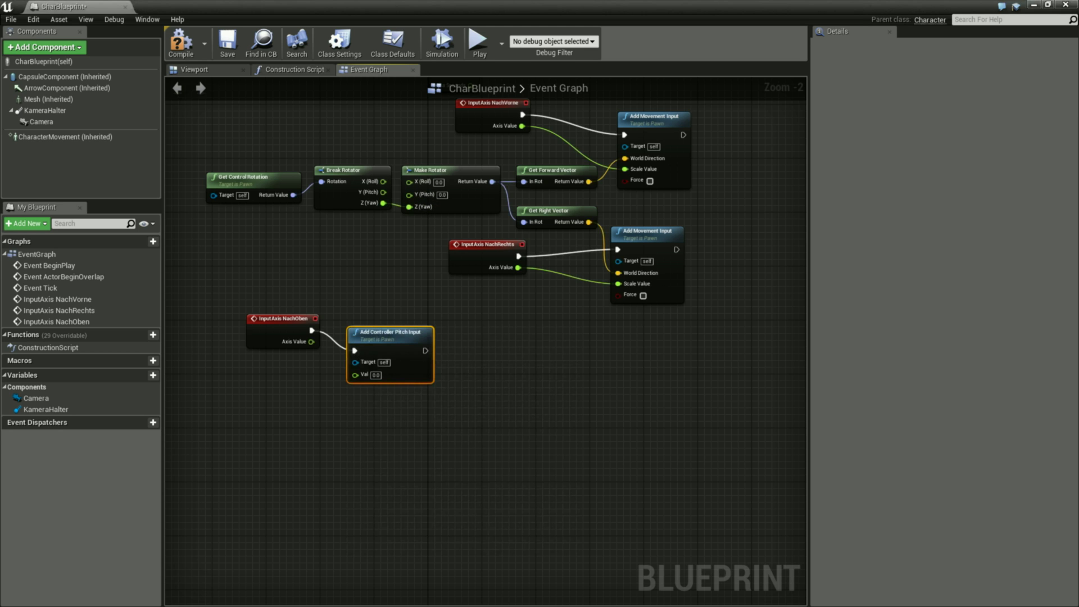
Wire InputAxis NachOben's Axis Value into Add Controller Pitch Input's Val and tidy both nodes.
left_click_drag(384, 363, 391, 343)
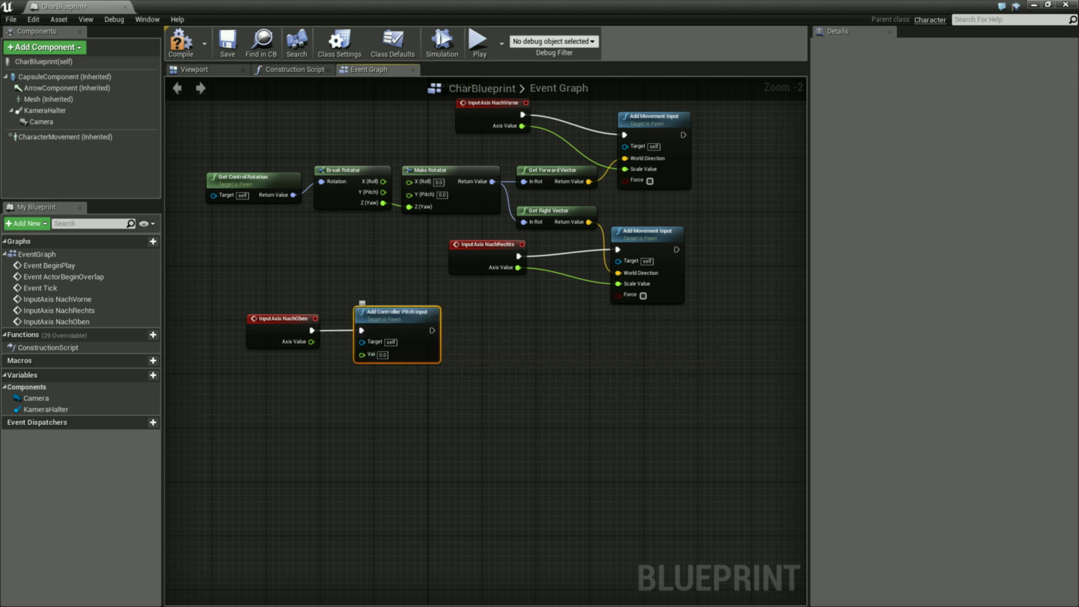
left_click_drag(311, 342, 362, 354)
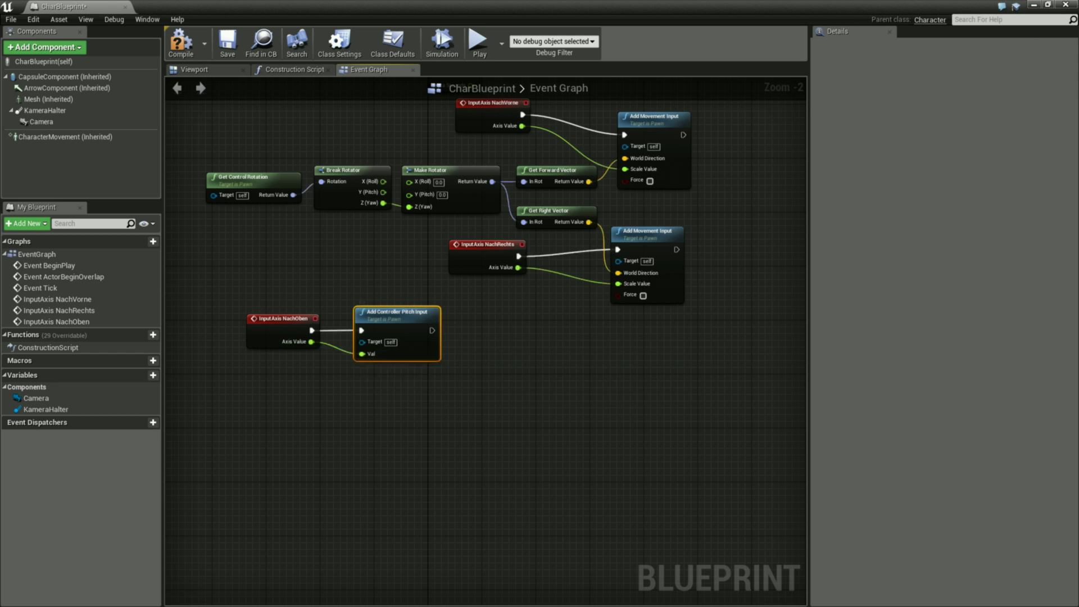
left_click_drag(281, 331, 300, 325)
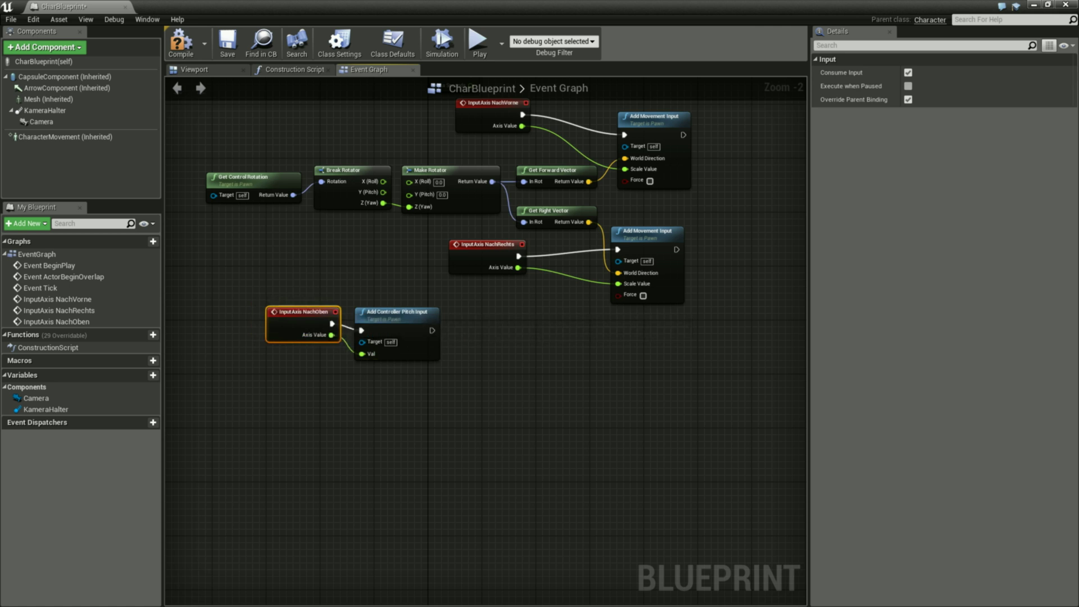
right_click_drag(328, 421, 378, 388)
scroll(353, 441, "up", 2)
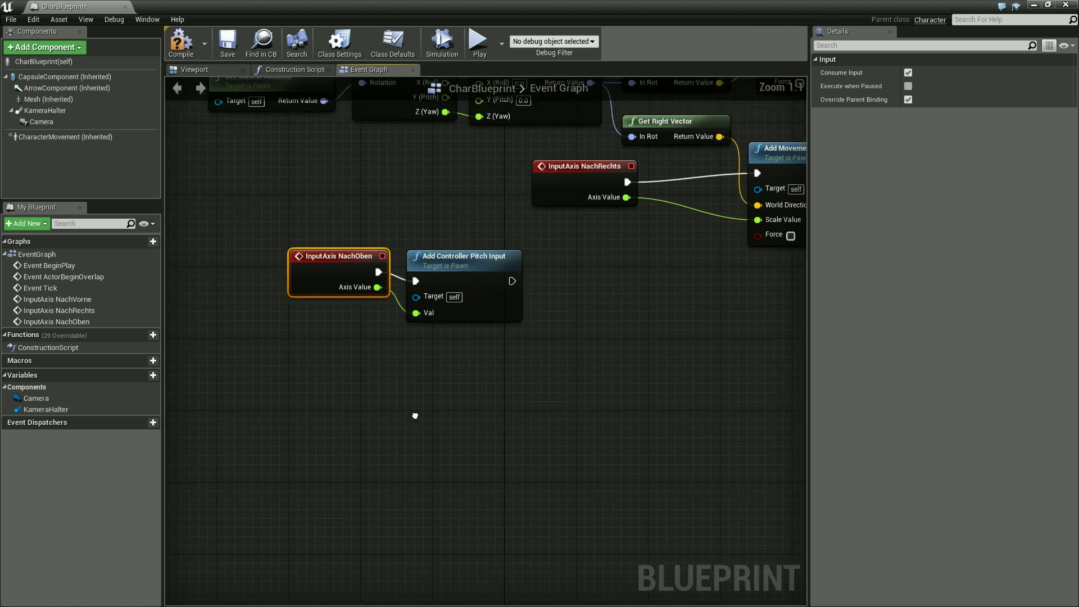
Add an InputAxis NachRechtsDrehen event below the NachOben event.
right_click(317, 341)
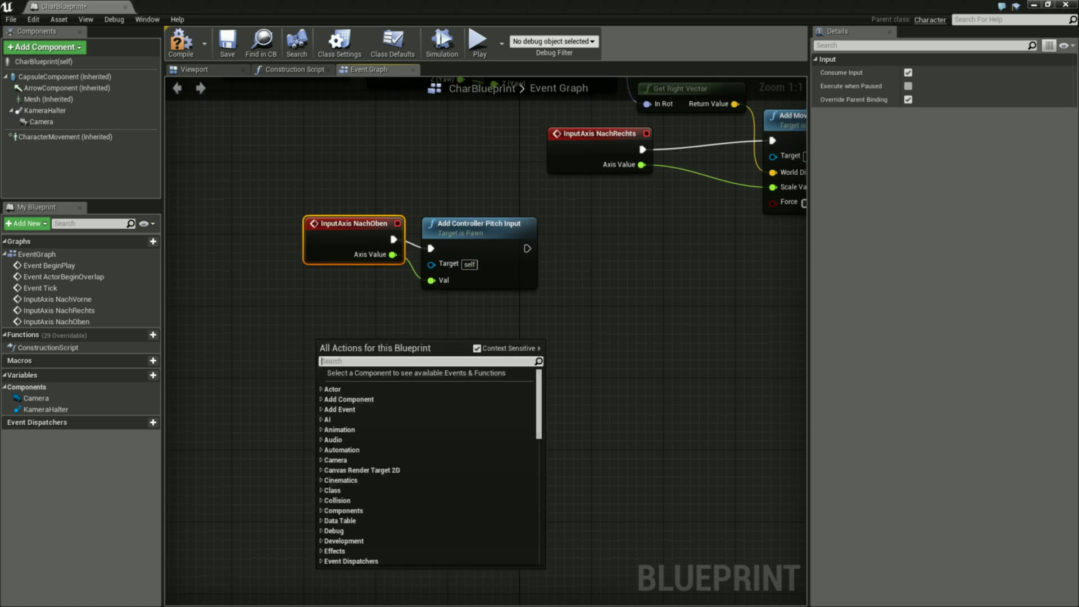
type("InputAx")
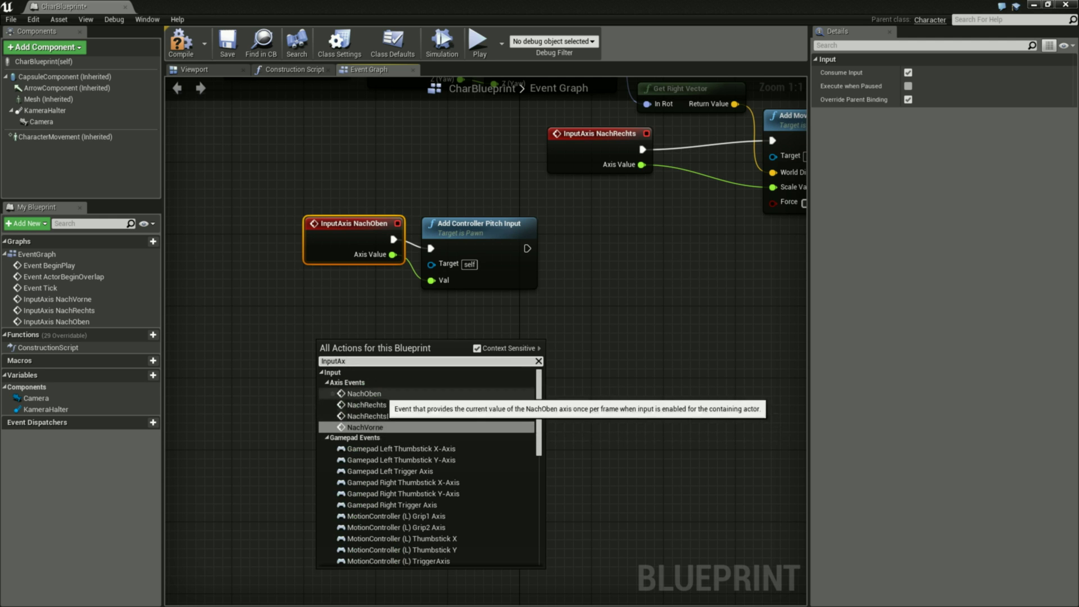
left_click(378, 416)
left_click_drag(416, 351, 406, 344)
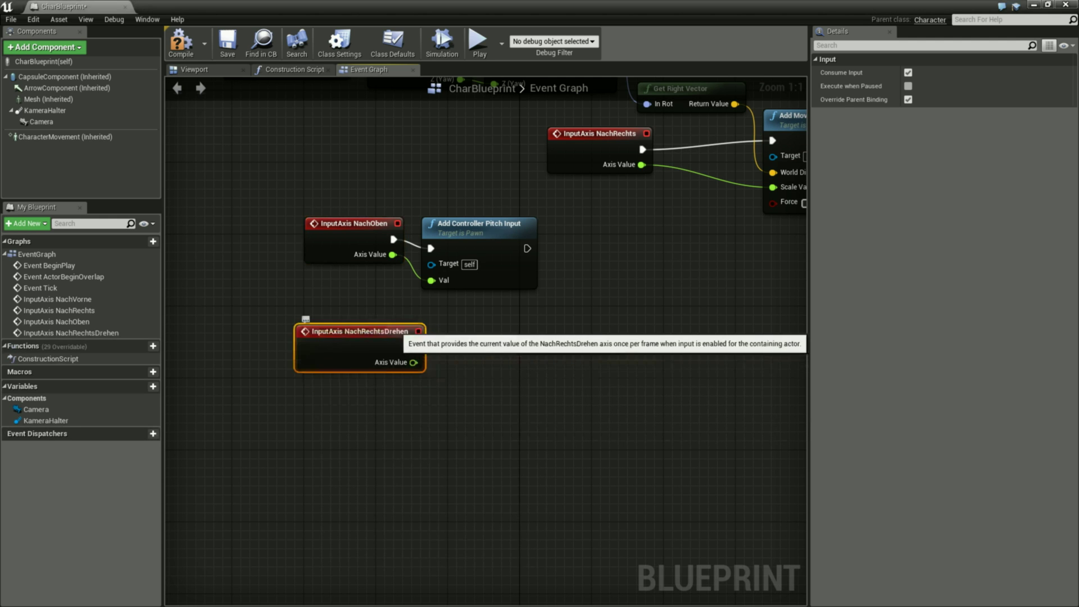
mouse_move(551, 306)
right_mouse_down()
mouse_move(445, 420)
mouse_move(525, 325)
right_mouse_up()
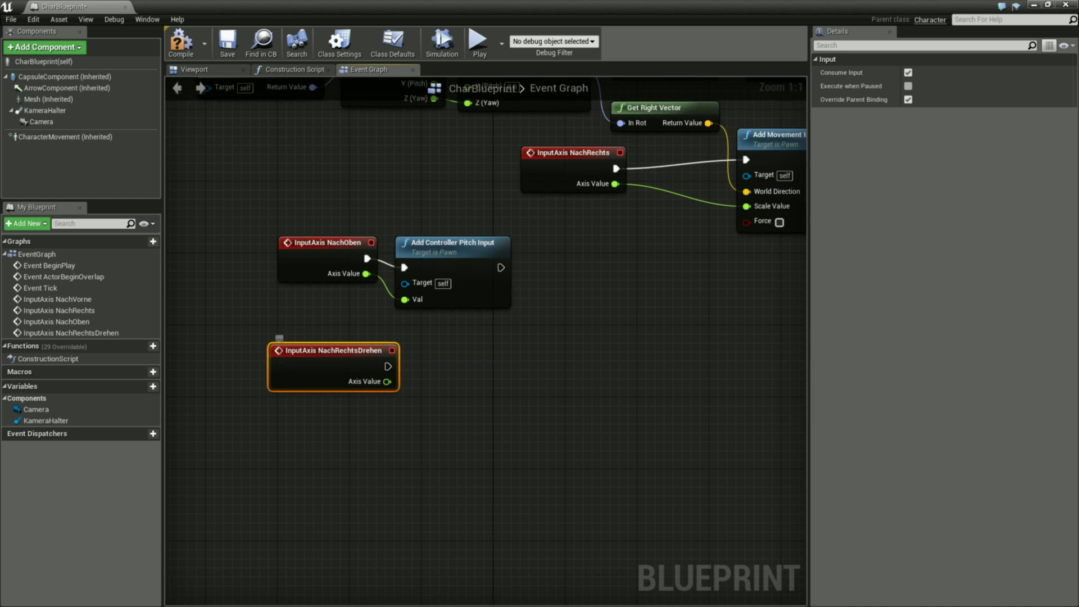
Drive a new Add Controller Yaw Input from NachRechtsDrehen, its Axis Value feeding Val.
left_click_drag(388, 367, 447, 365)
type("Add Controll")
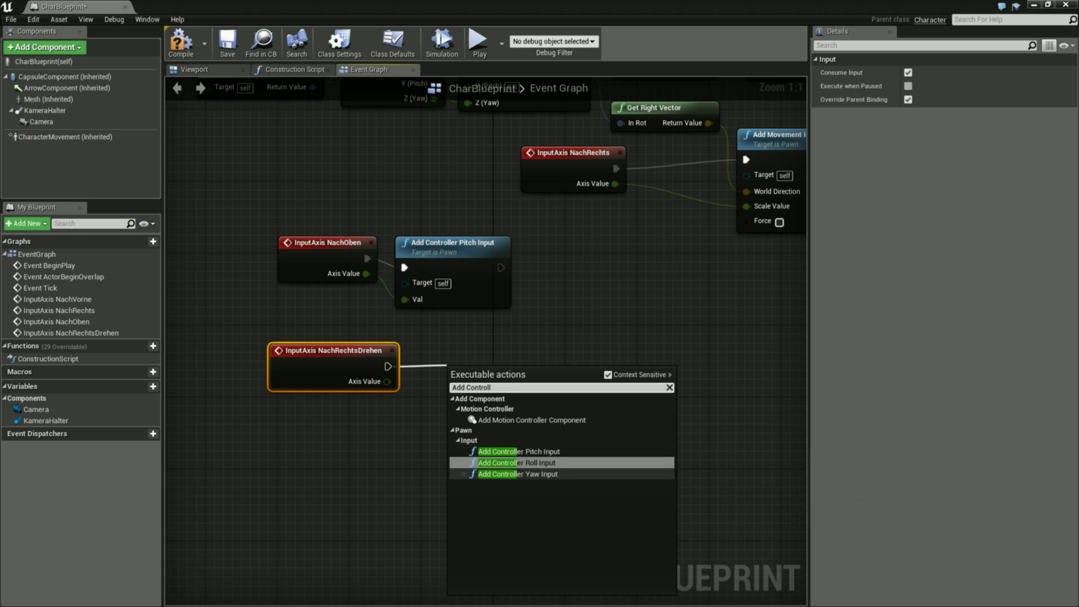
left_click(517, 473)
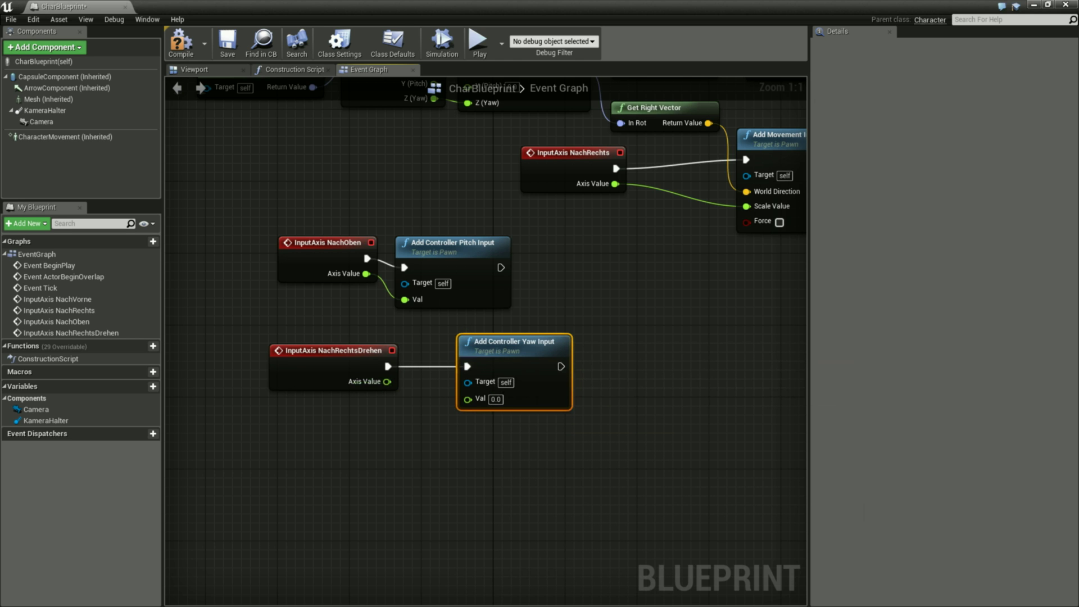
left_click_drag(387, 382, 468, 399)
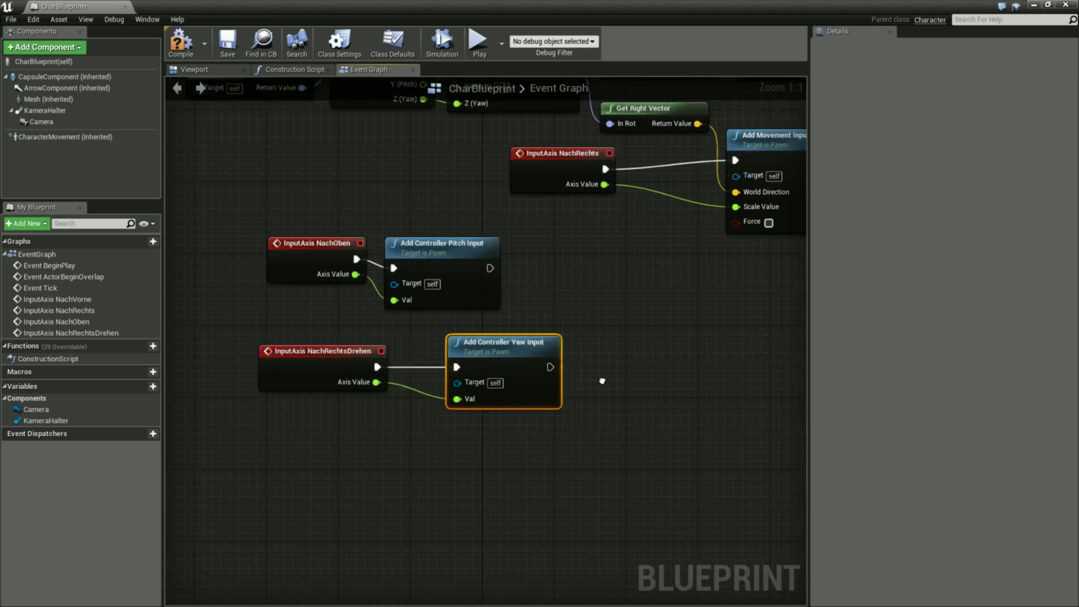
right_click_drag(468, 400, 422, 420)
Move the yaw event and node under the pitch pair and centre the graph.
left_click_drag(504, 360, 219, 444)
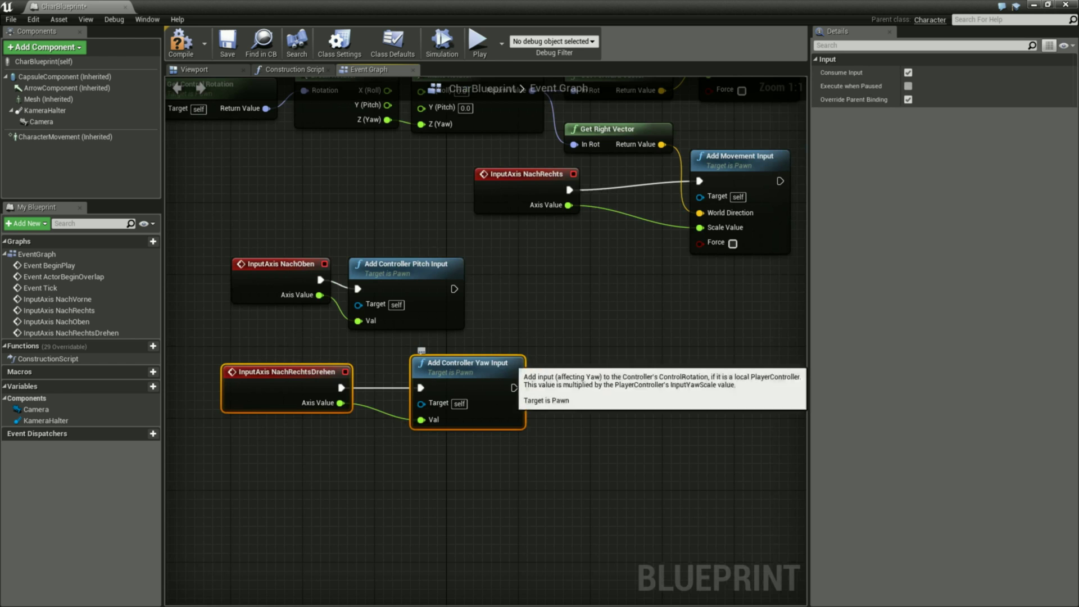
left_click_drag(503, 363, 440, 344)
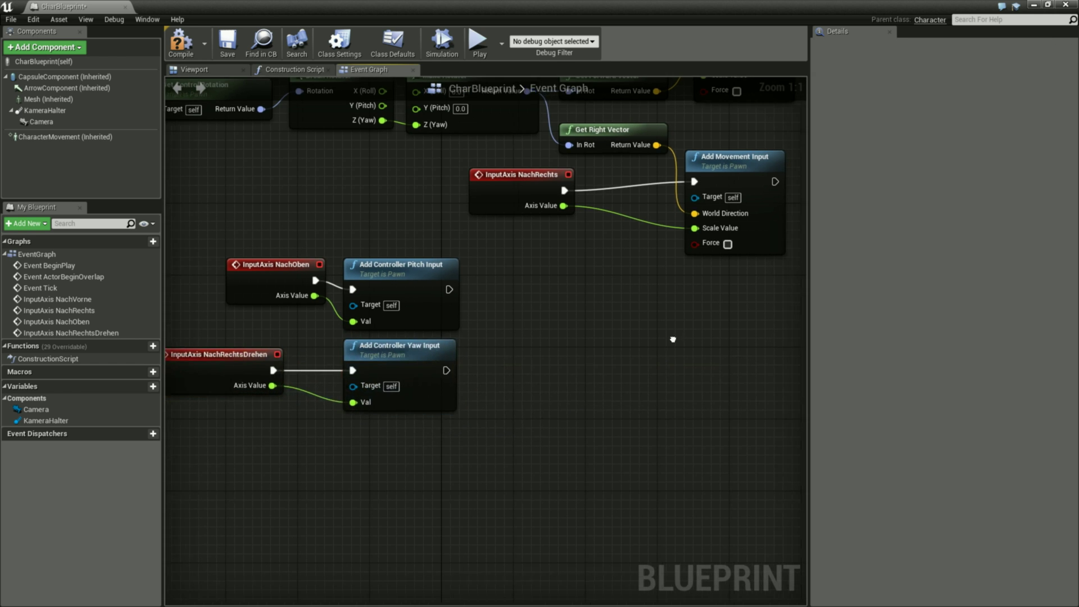
key("Home")
right_click_drag(483, 338, 423, 294)
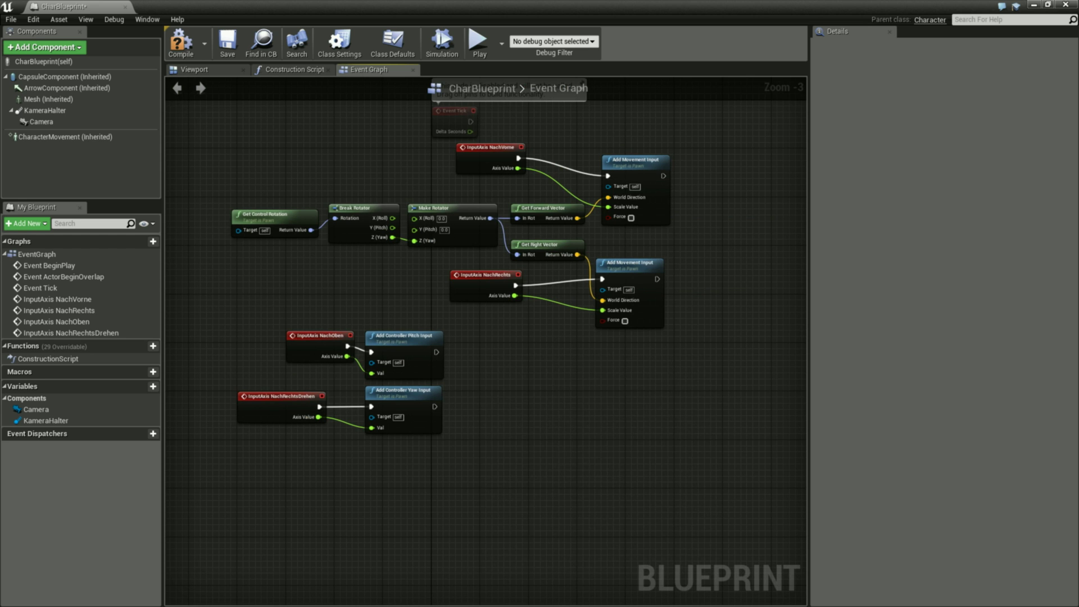
Add an InputAction Jump event node to the graph.
right_click(484, 356)
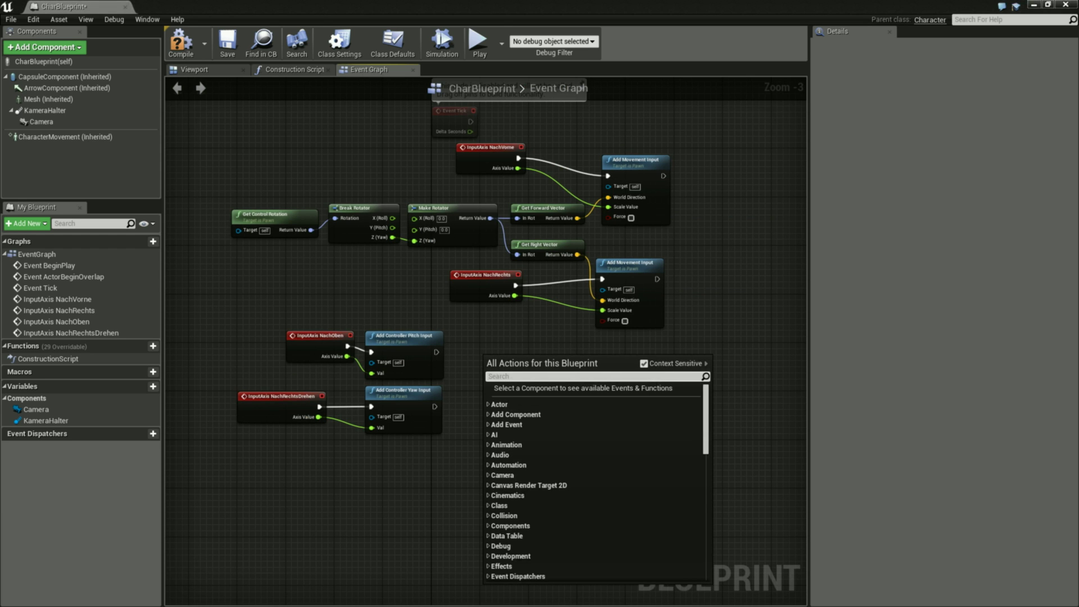
type("Jump")
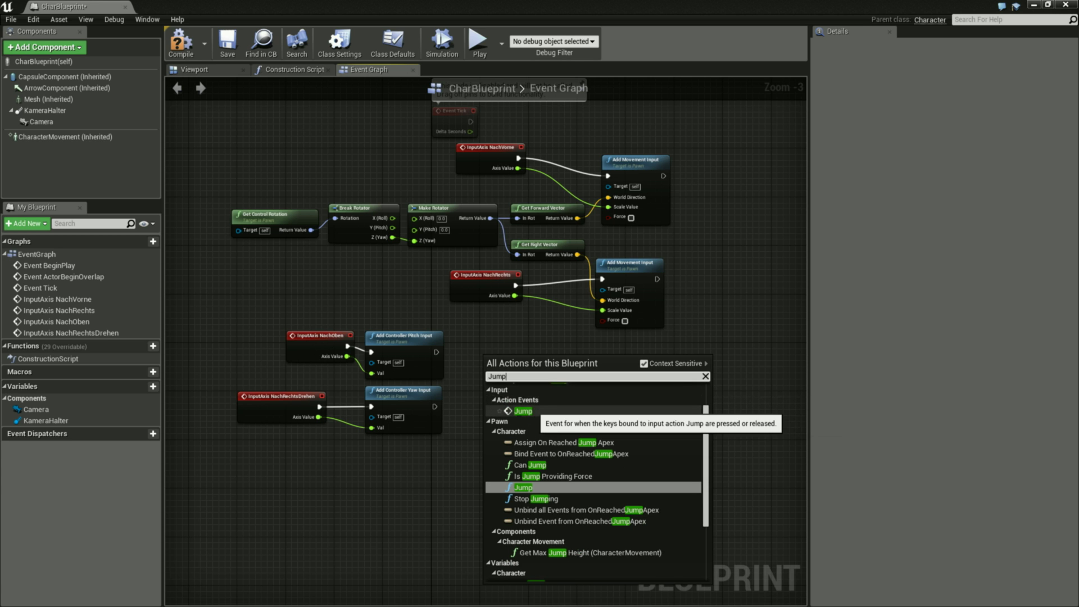
left_click(523, 411)
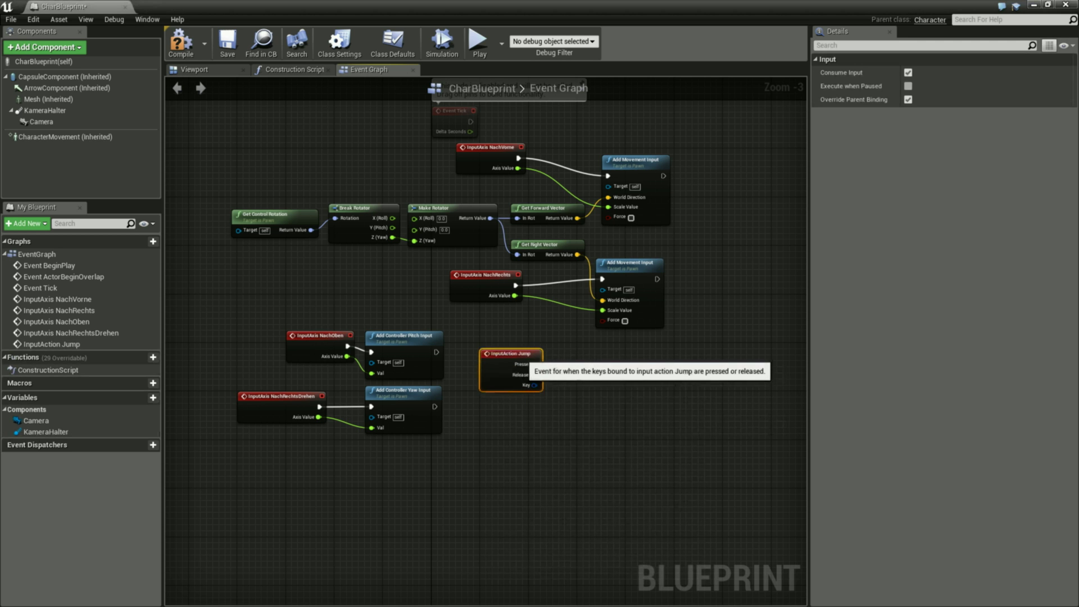
scroll(618, 382, "up", 2)
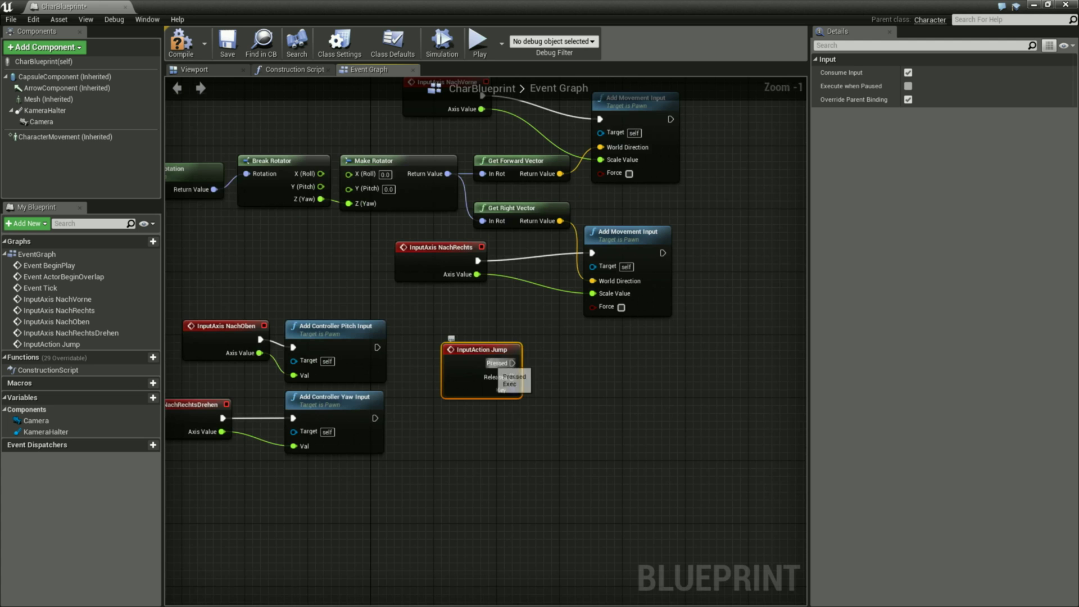
Connect a Jump node to the Jump event's Pressed output and position it.
left_click_drag(512, 363, 581, 358)
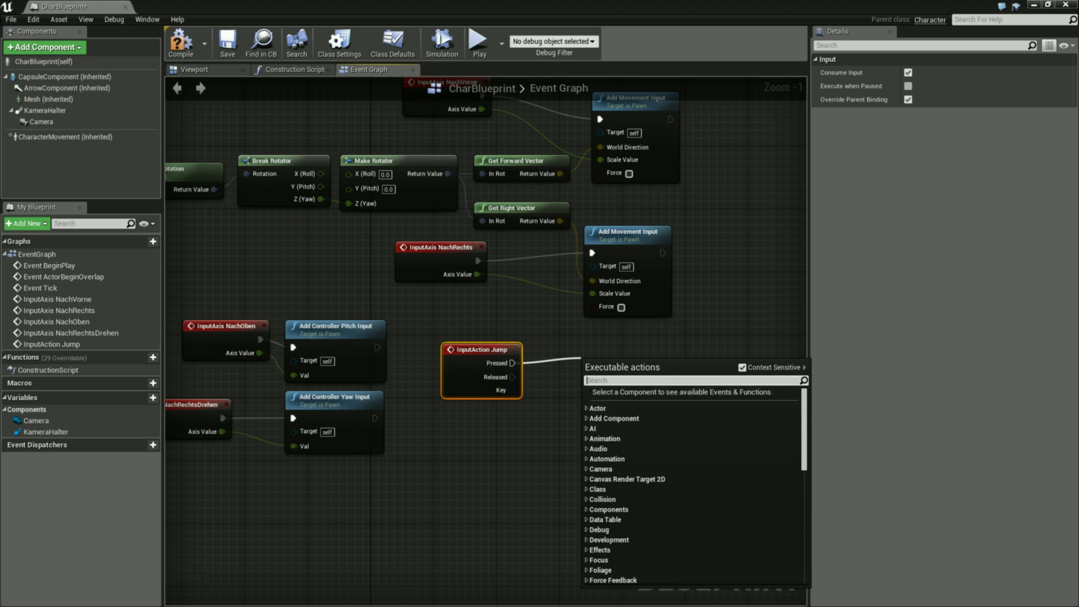
type("Jump")
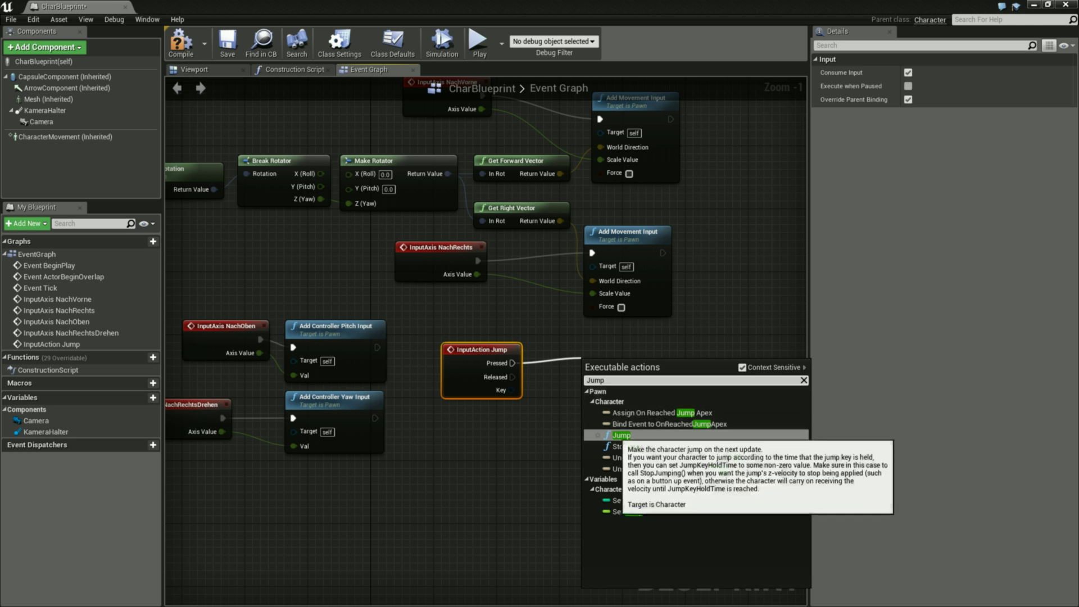
key("Return")
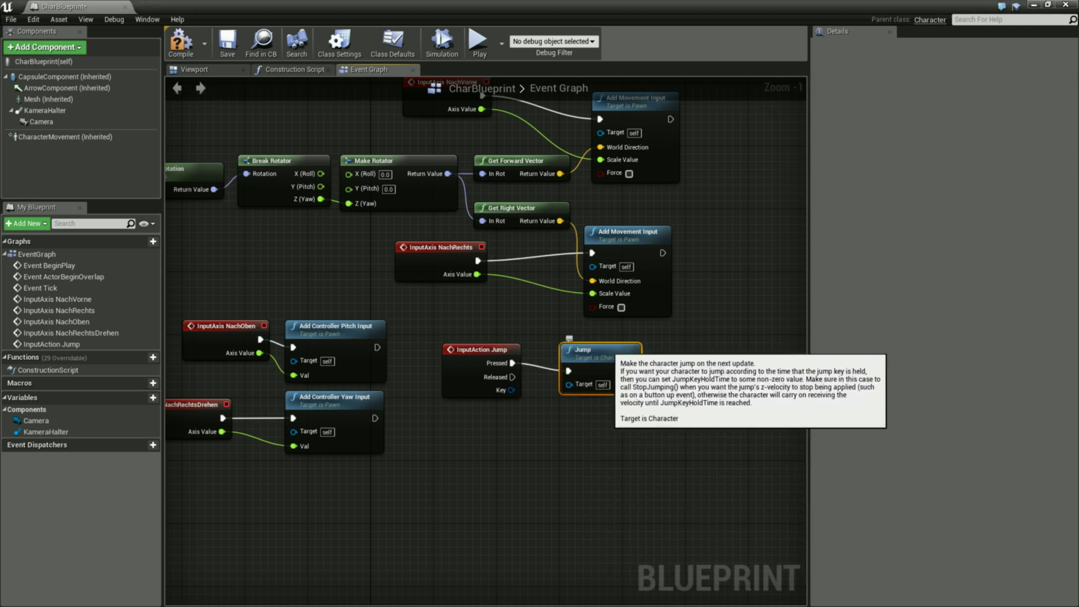
left_click_drag(585, 346, 569, 338)
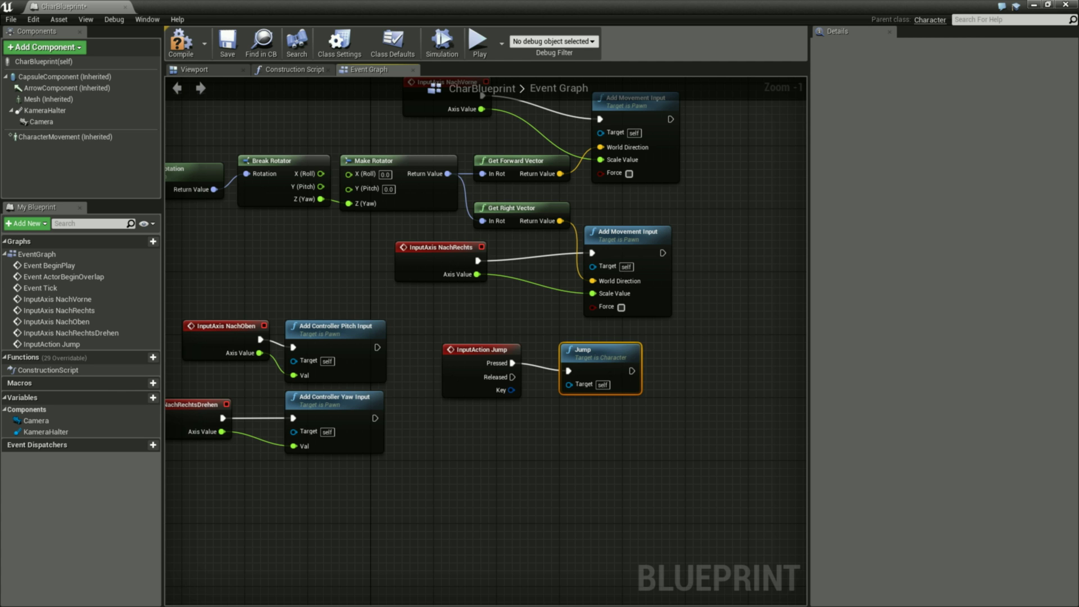
Review CharacterMovement (Jump Z Velocity 1000.0, Air Control 0.3), then save and compile CharBlueprint.
left_click(42, 62)
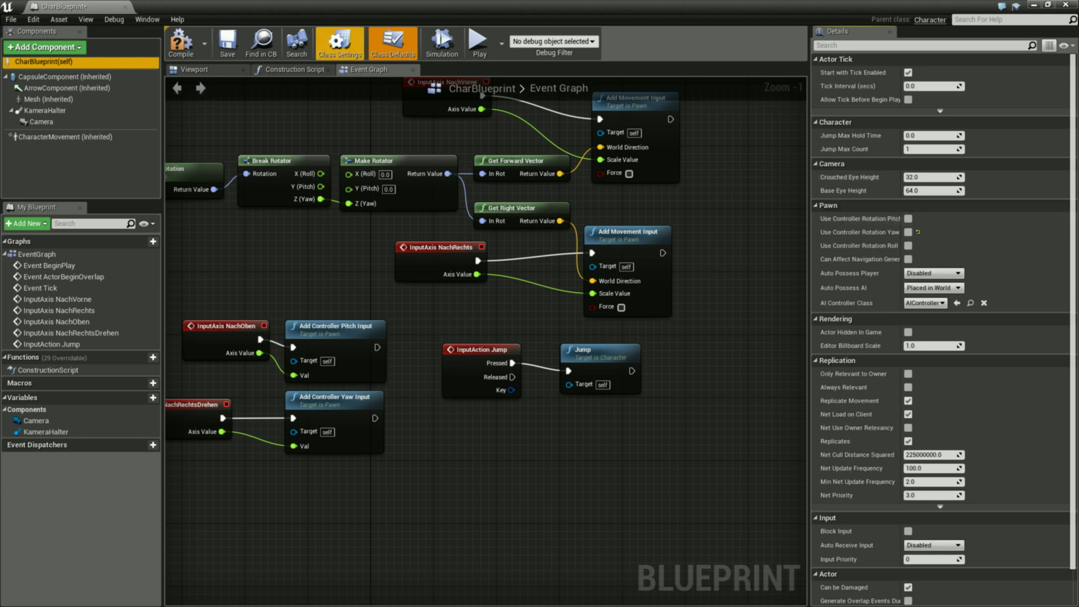
left_click(65, 136)
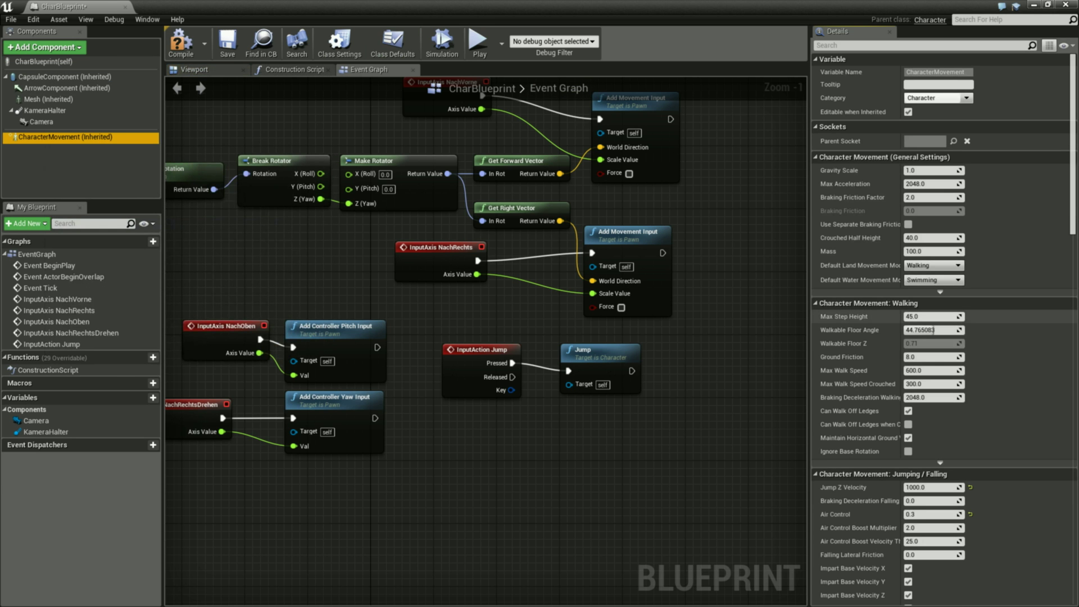
scroll(933, 330, "down", 5)
scroll(934, 330, "down", 5)
scroll(934, 330, "down", 5)
scroll(933, 330, "down", 5)
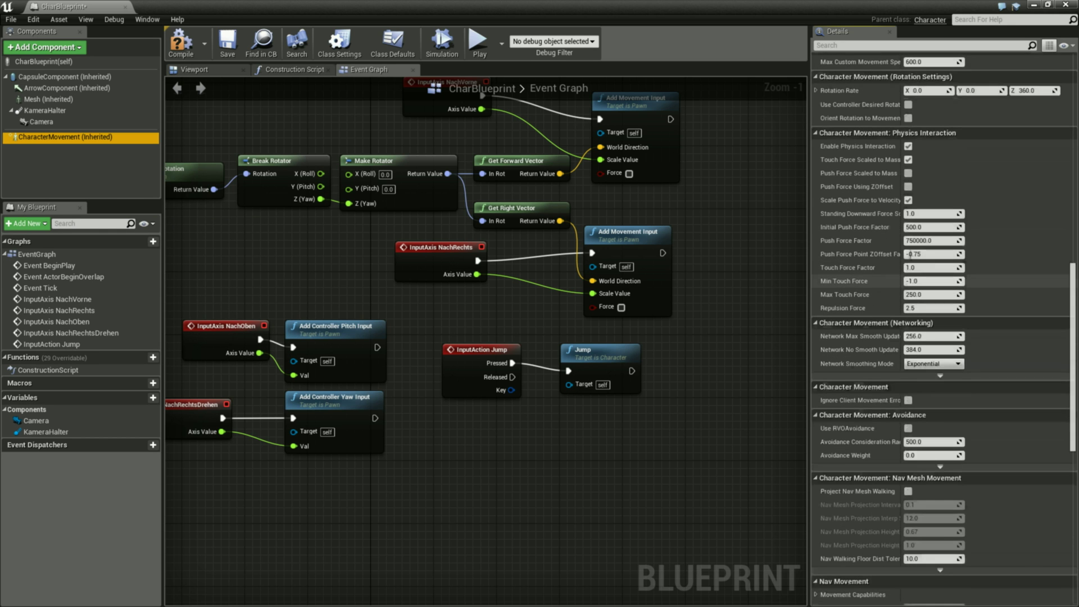
scroll(934, 330, "down", 3)
scroll(934, 330, "down", 3)
scroll(934, 330, "down", 3)
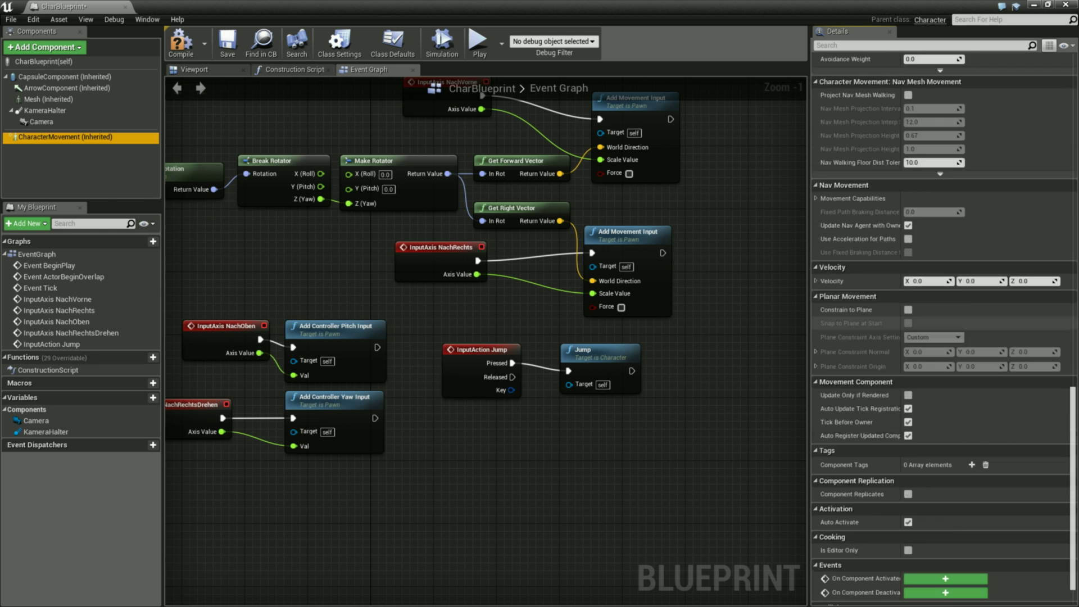
scroll(911, 541, "up", 5)
scroll(910, 541, "up", 5)
scroll(911, 542, "up", 5)
scroll(911, 541, "up", 5)
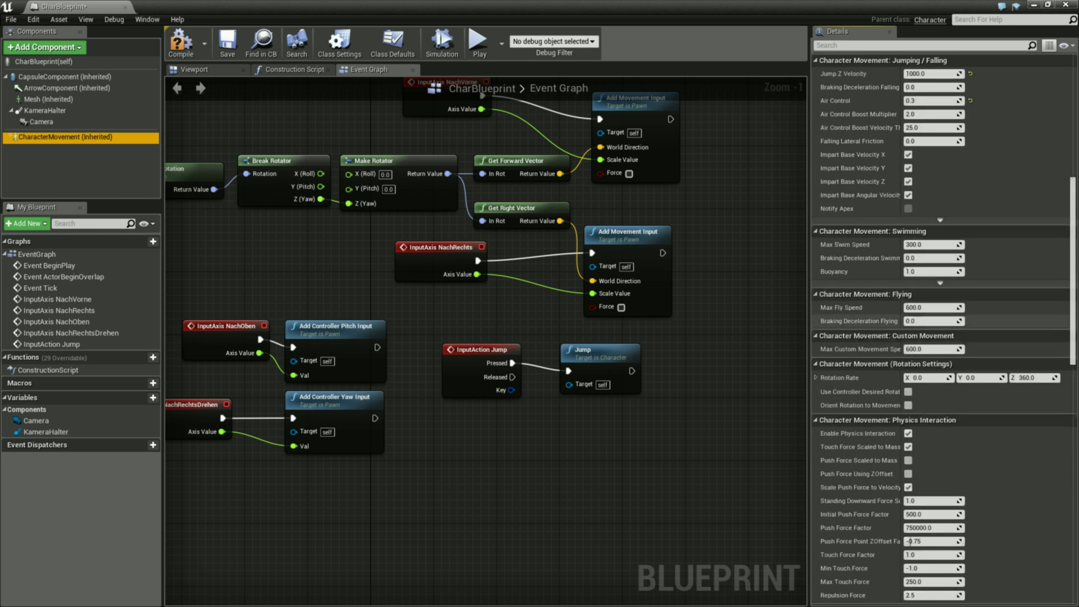
scroll(910, 541, "up", 3)
scroll(911, 541, "up", 3)
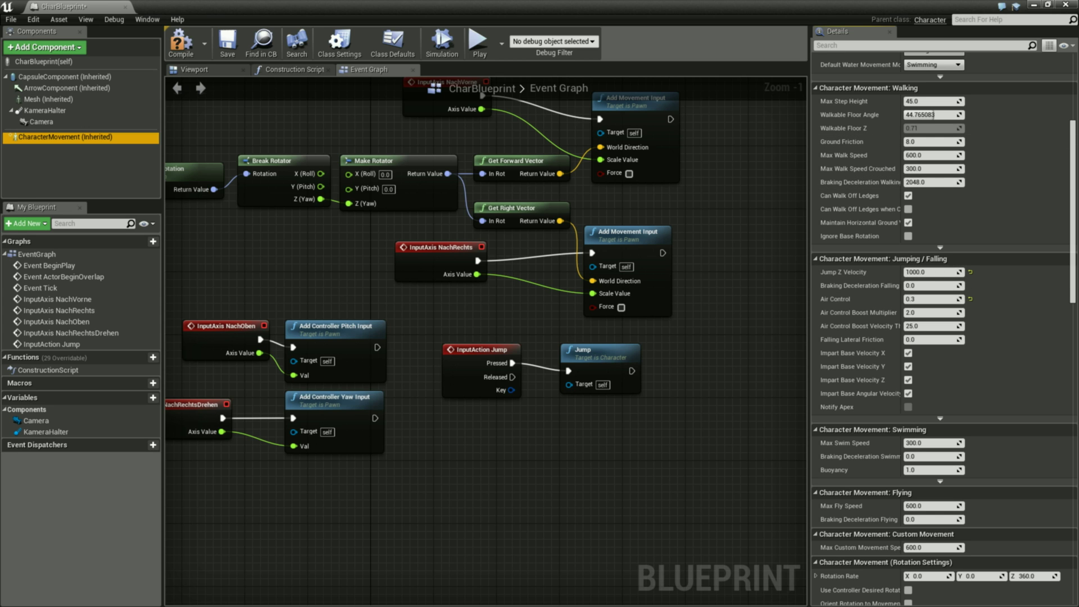
left_click(228, 42)
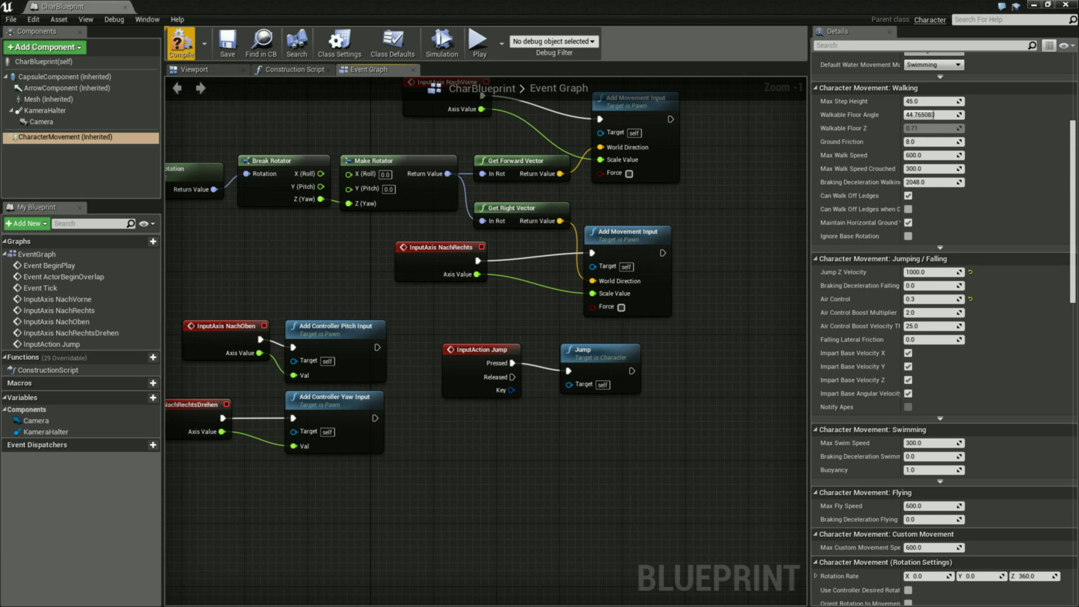
left_click(181, 42)
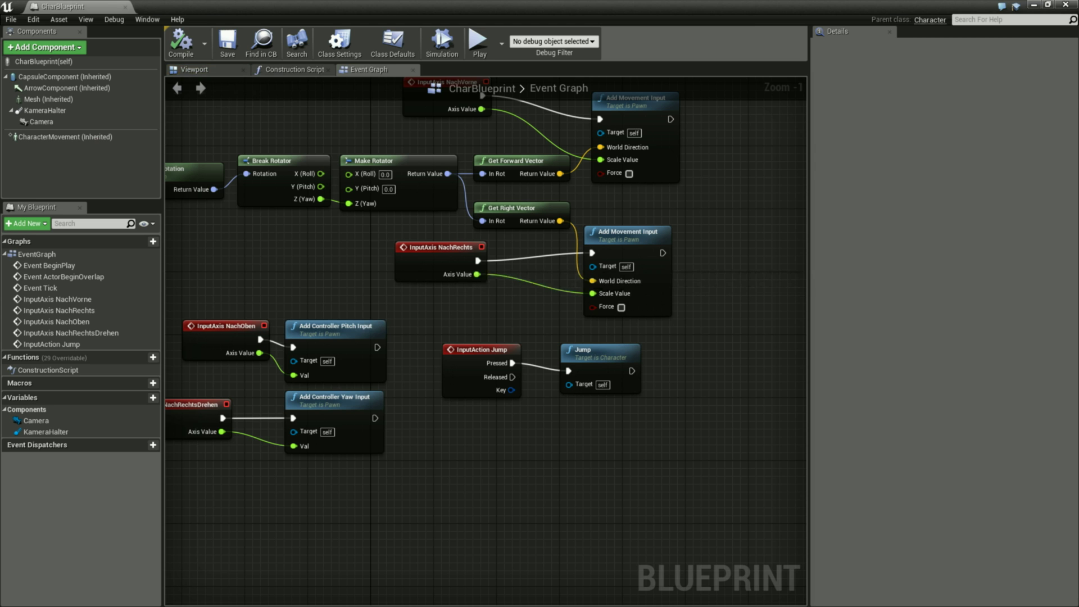
Group the InputAction Jump and Jump nodes in a comment titled 'Jump'.
scroll(642, 432, "down", 1)
scroll(642, 432, "down", 2)
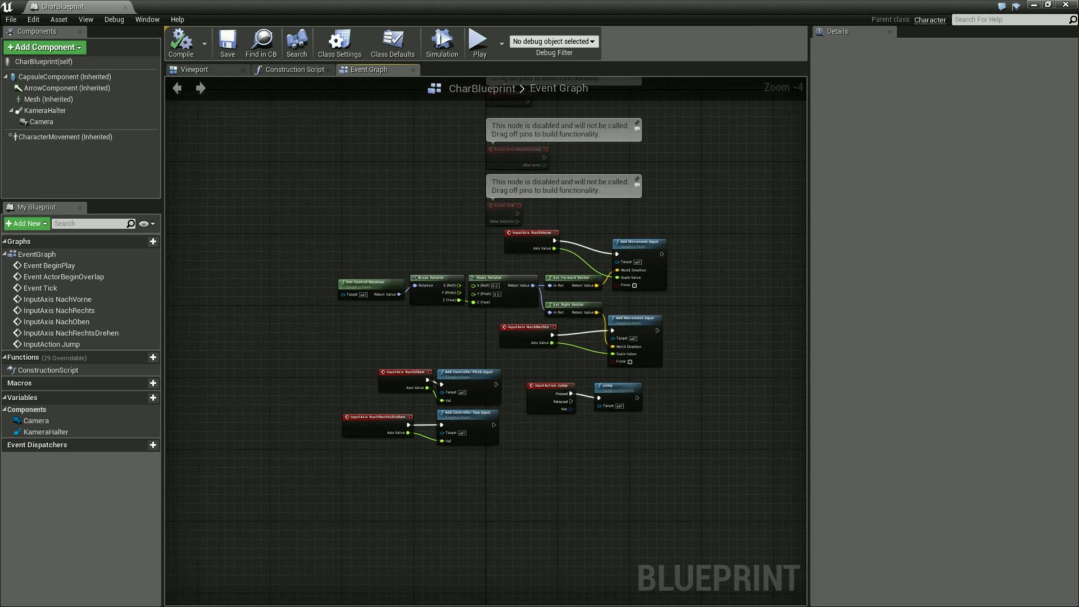
left_click_drag(646, 419, 523, 376)
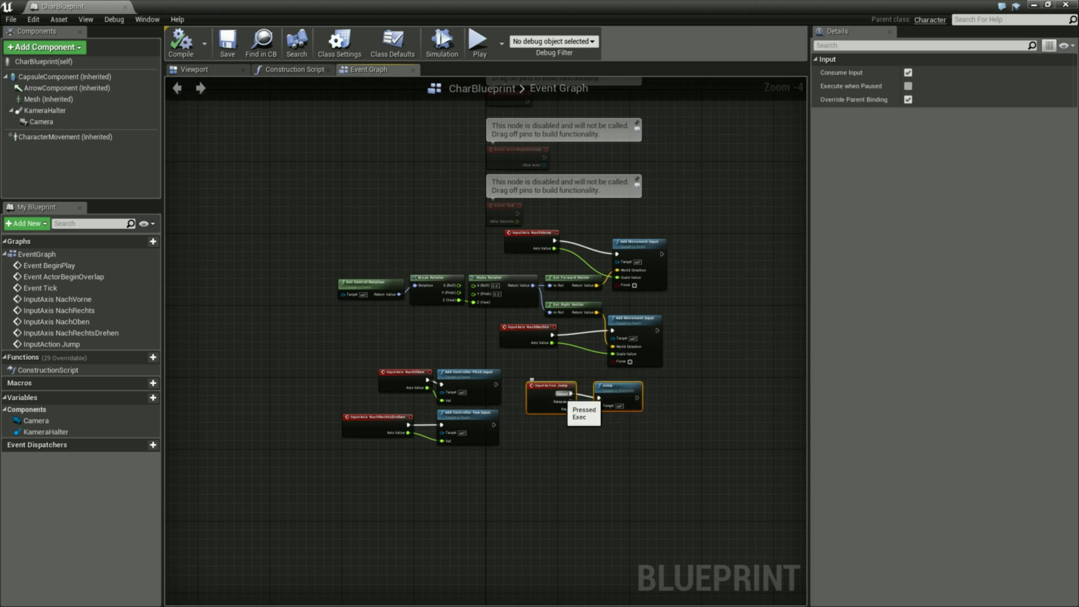
type("c")
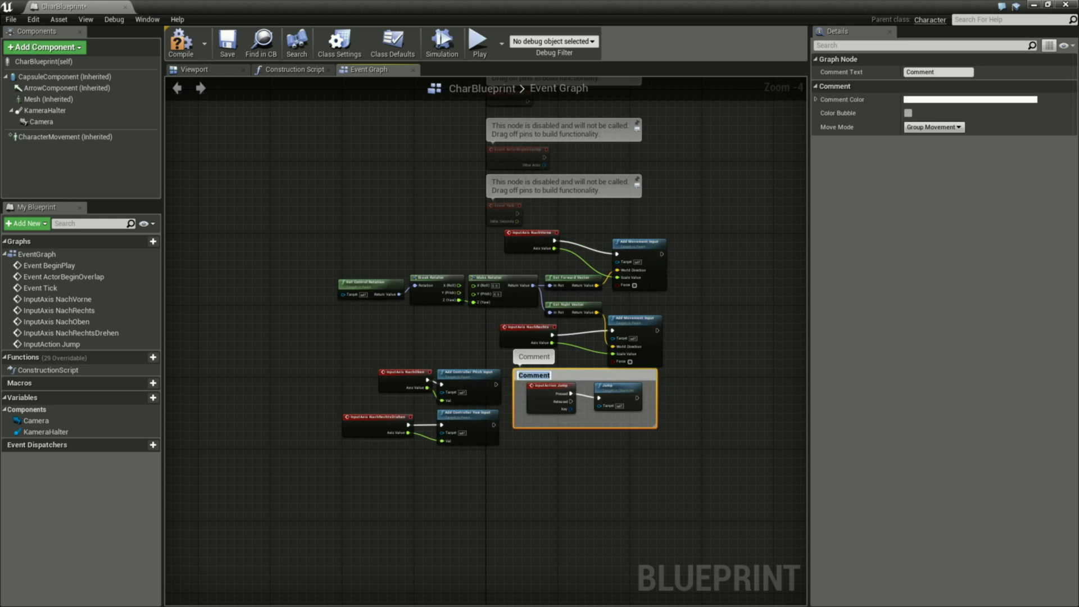
type("Jump")
key("Return")
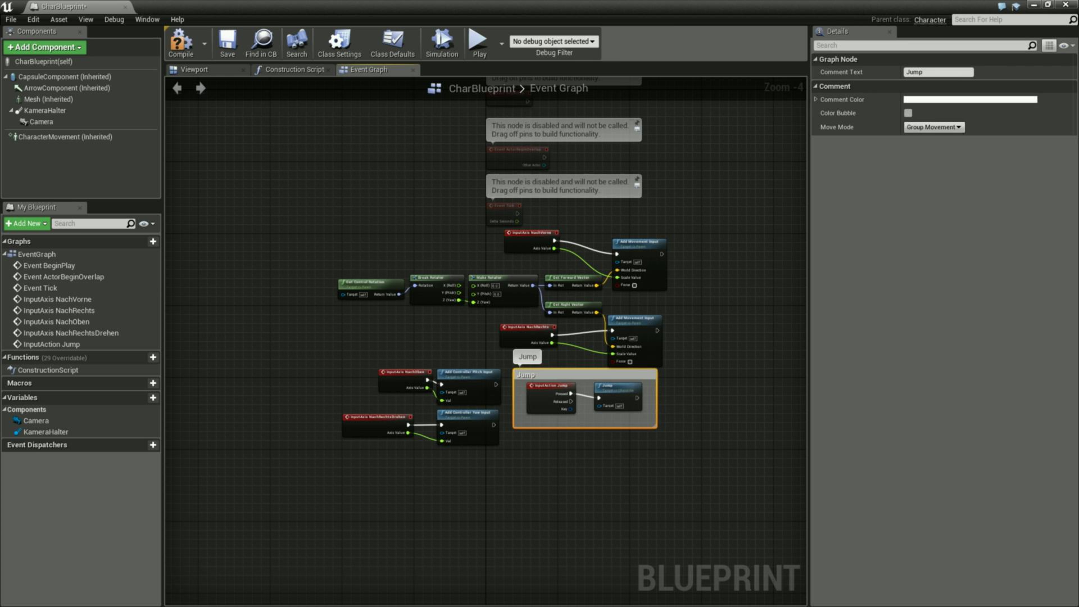
Shift the Jump comment aside and wrap the four pitch/yaw nodes in a comment.
left_click_drag(562, 375, 603, 398)
left_click_drag(297, 390, 463, 462)
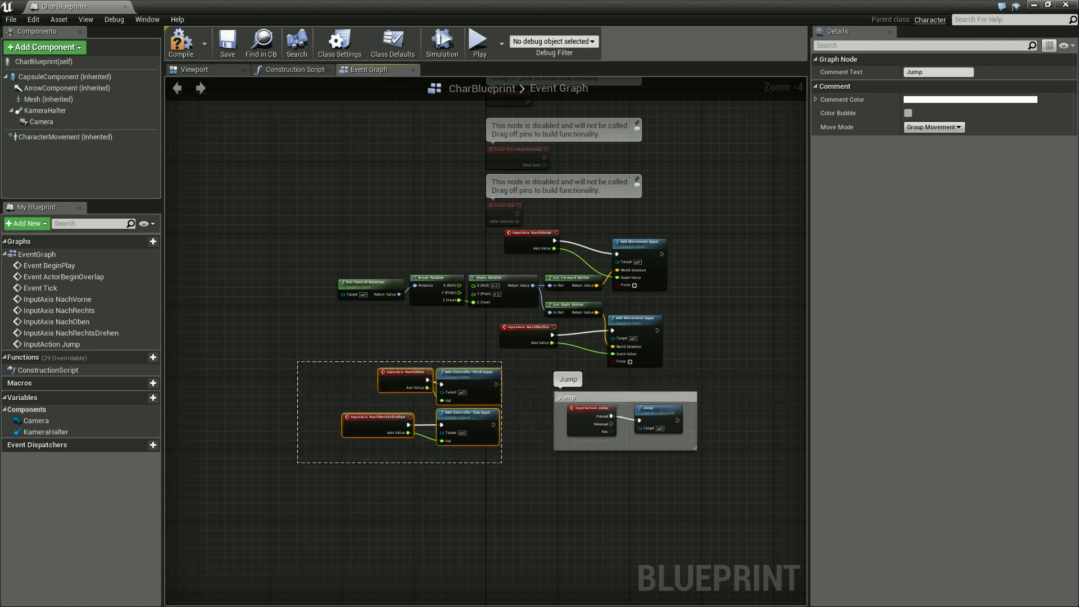
key("c")
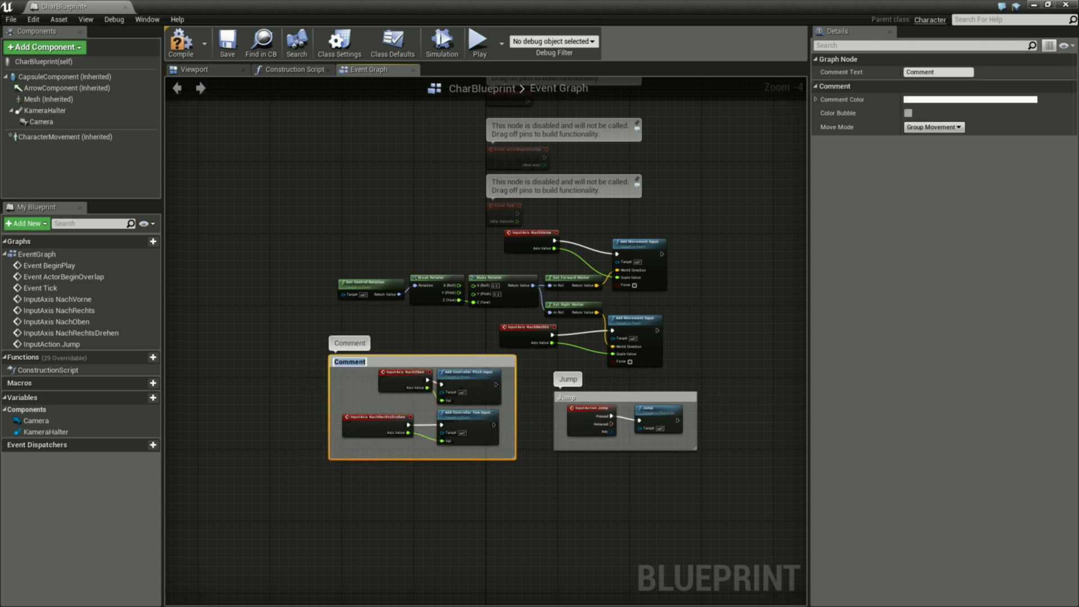